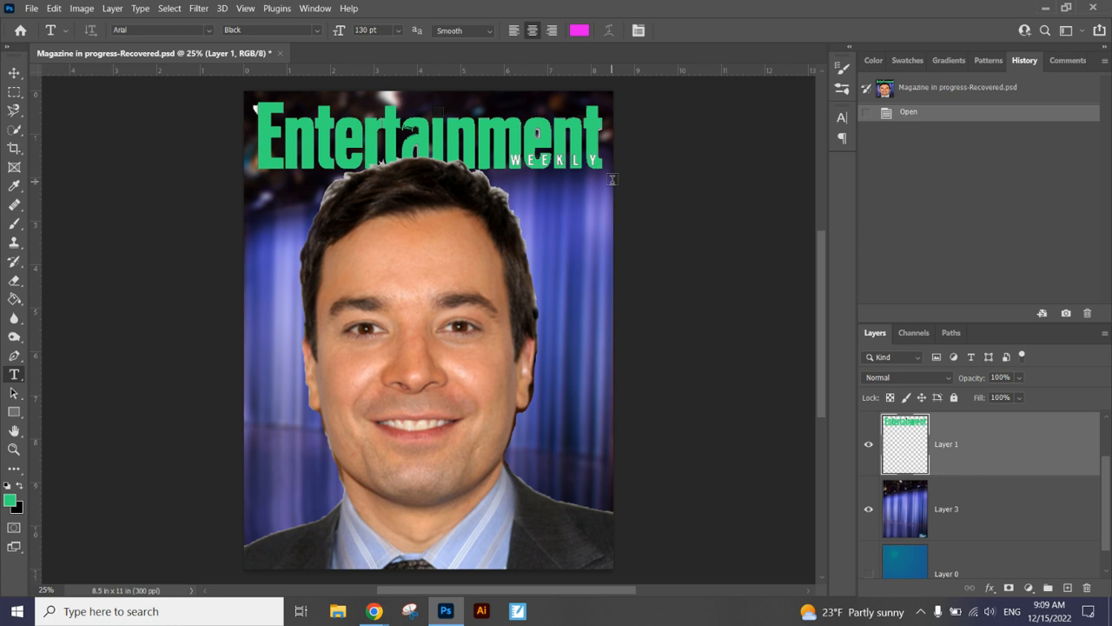
- Switch to Chrome and review the magazine planning document, including its labelled sample cover and the cover line, teaser and plug answers
mouse_move(374, 611)
left_click(291, 547)
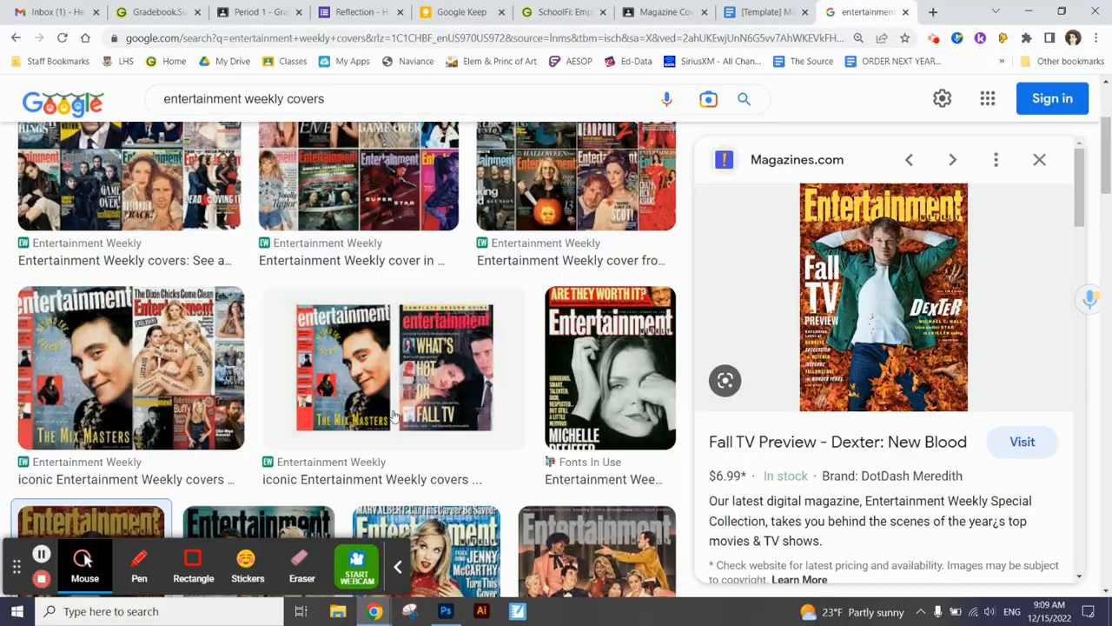
left_click(769, 12)
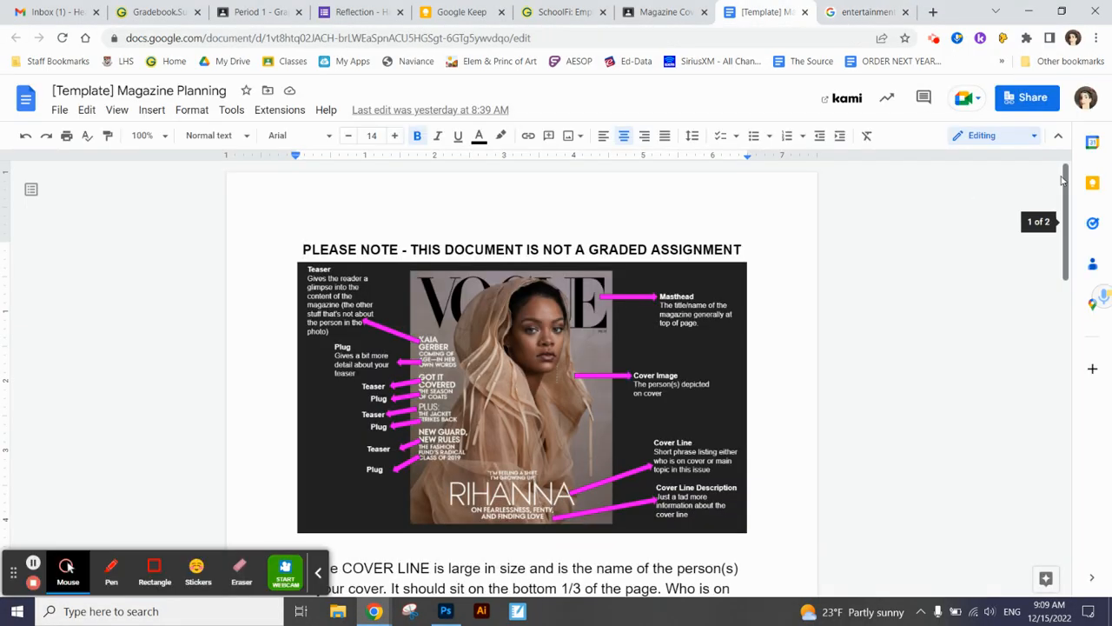
left_click_drag(1062, 181, 1064, 254)
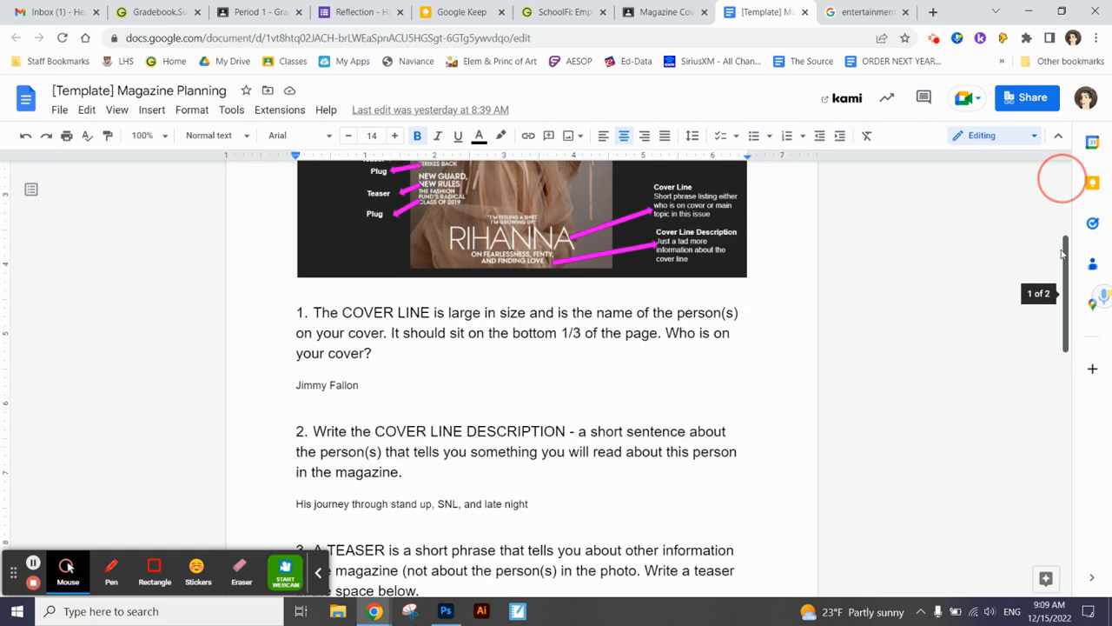
left_click_drag(1062, 252, 1064, 278)
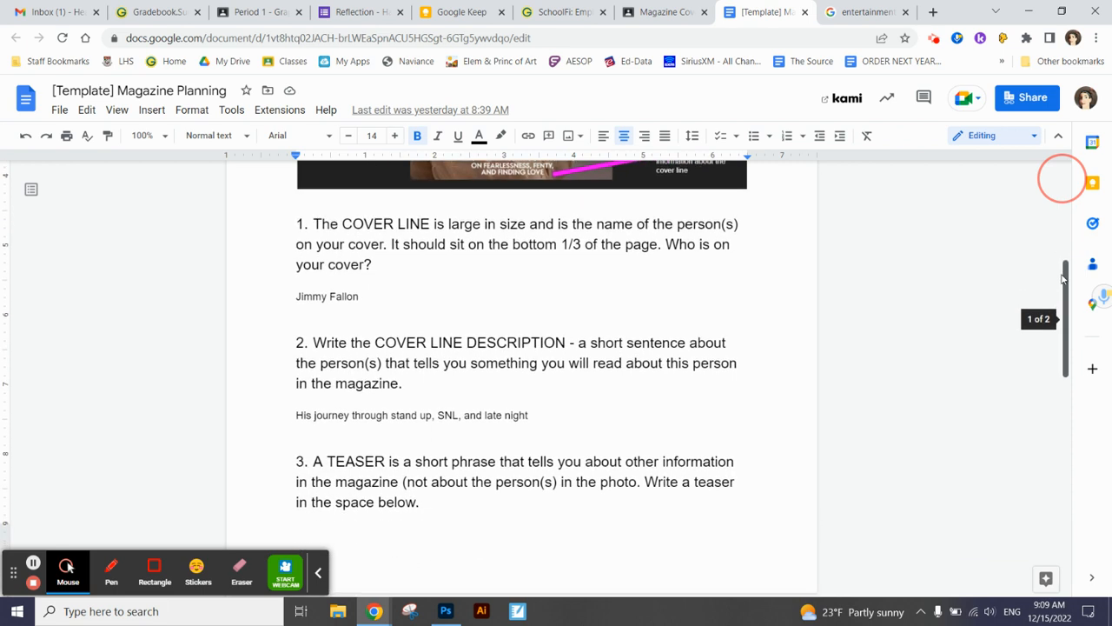
scroll(1035, 378, "down", 6)
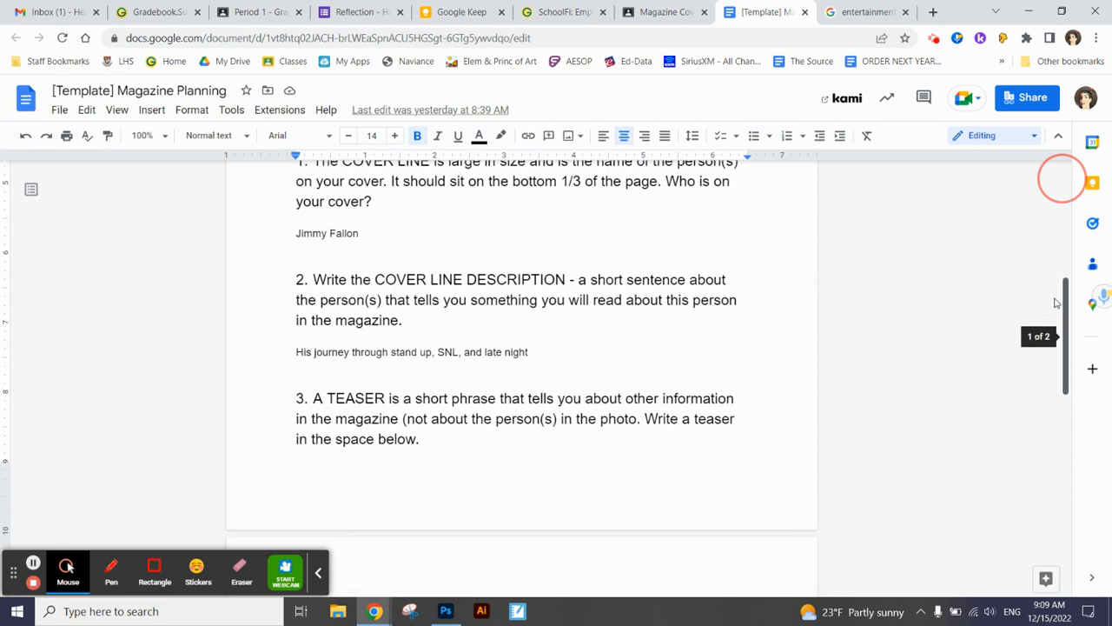
left_click_drag(1064, 452, 1062, 208)
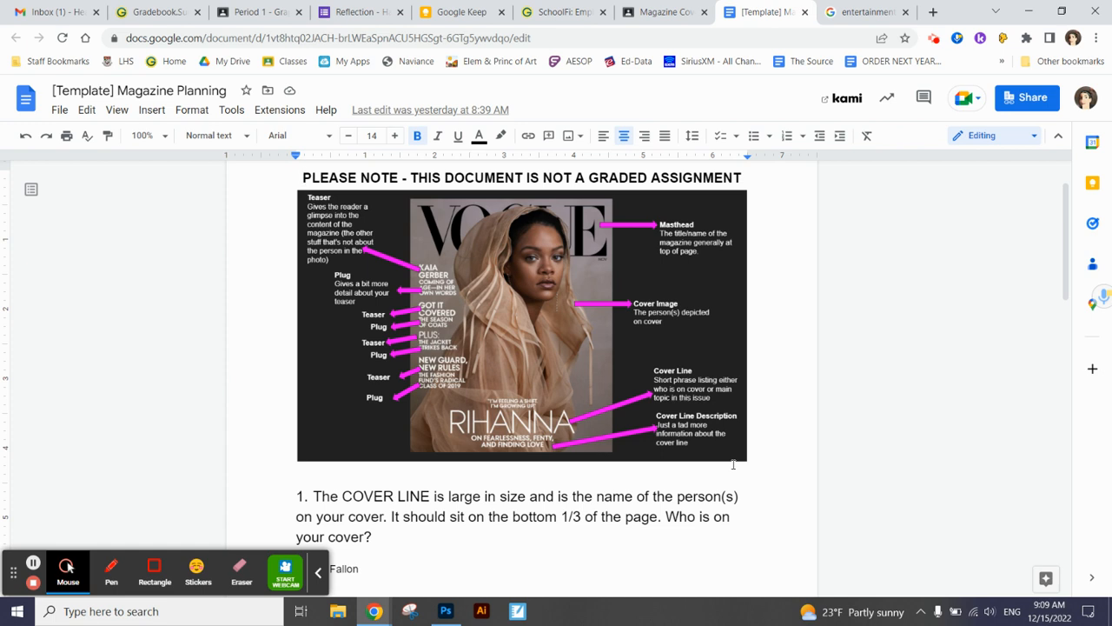
left_click(606, 441)
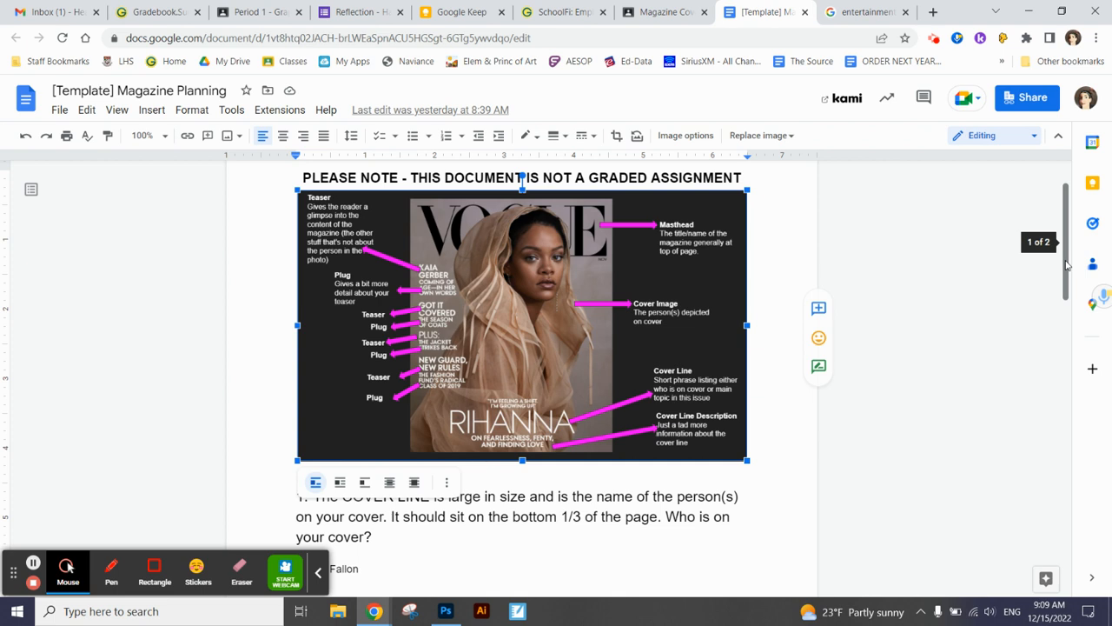
left_click_drag(1069, 244, 1063, 326)
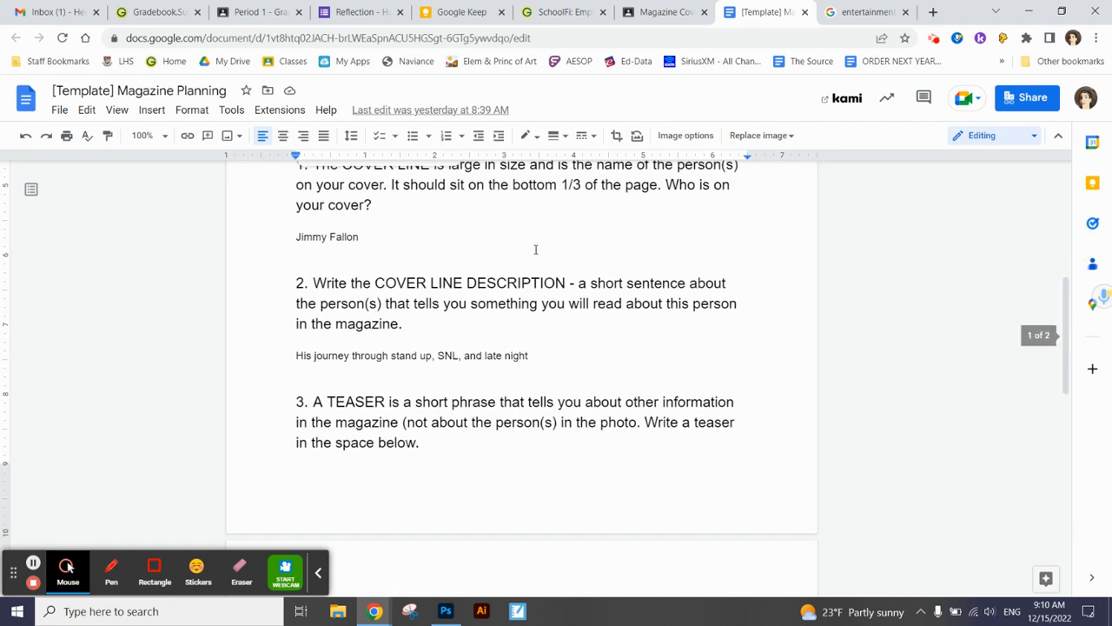
left_click_drag(1058, 306, 1059, 234)
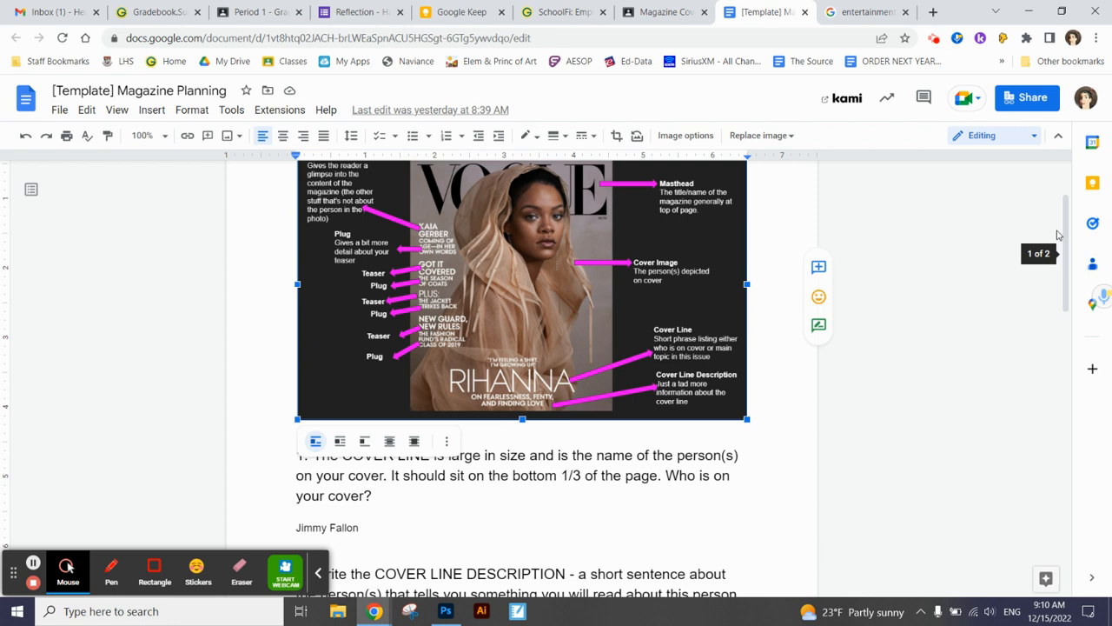
left_click_drag(1064, 243, 1034, 377)
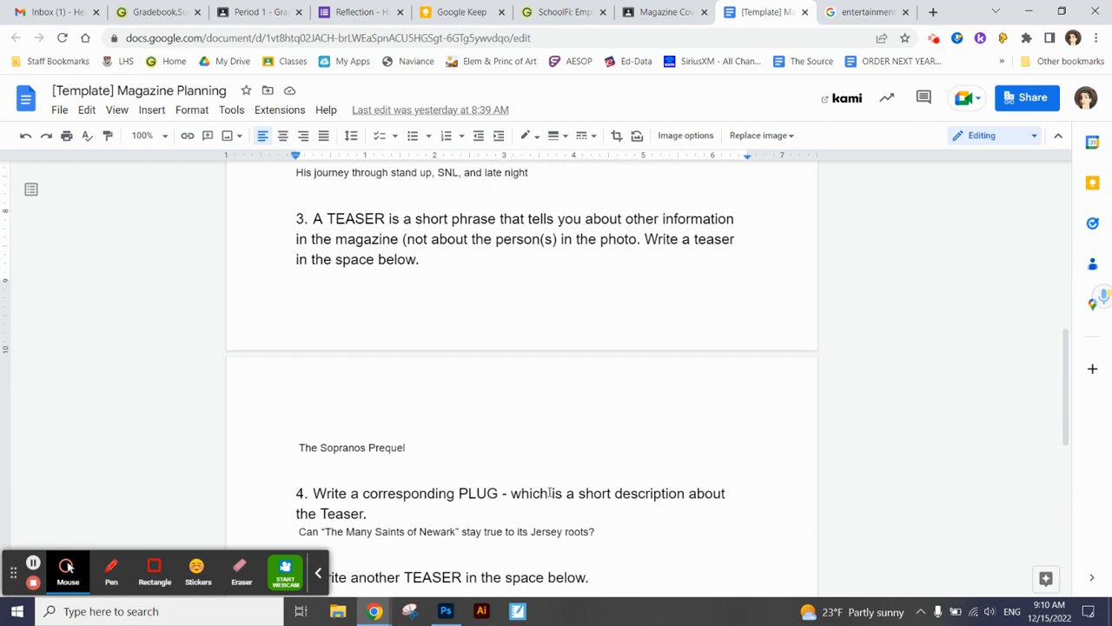
left_click(445, 612)
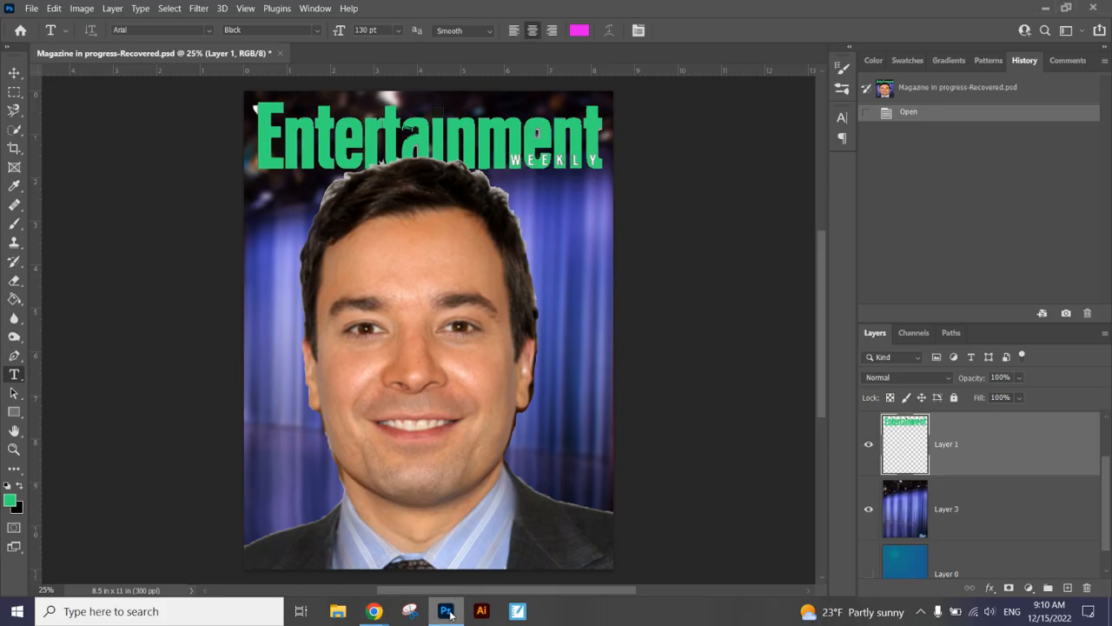
mouse_move(374, 611)
left_click(352, 571)
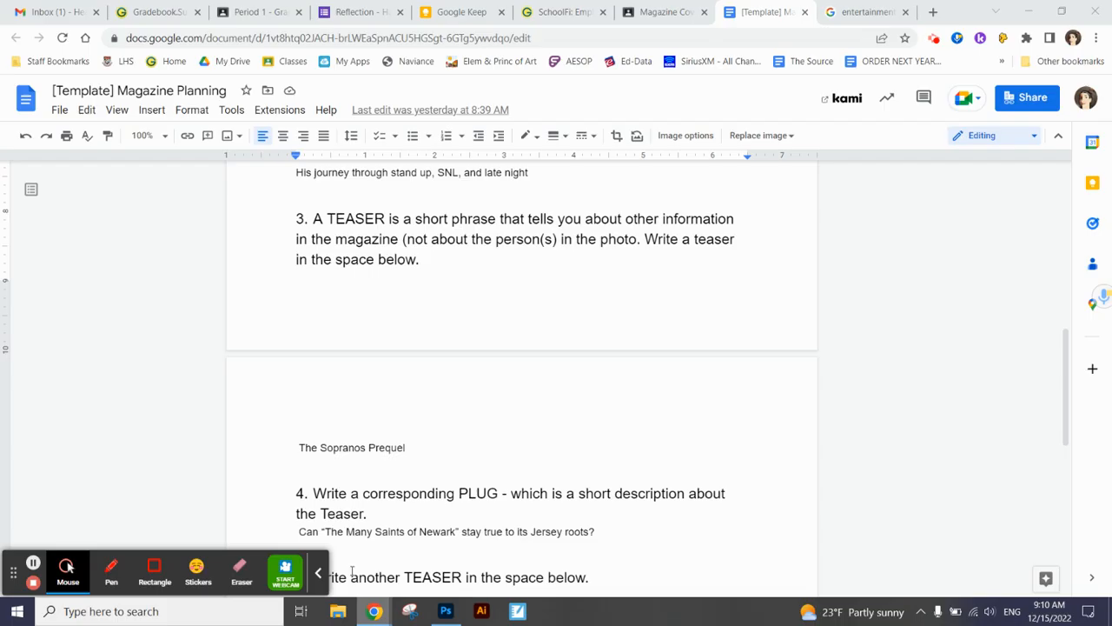
left_click_drag(1068, 368, 1064, 266)
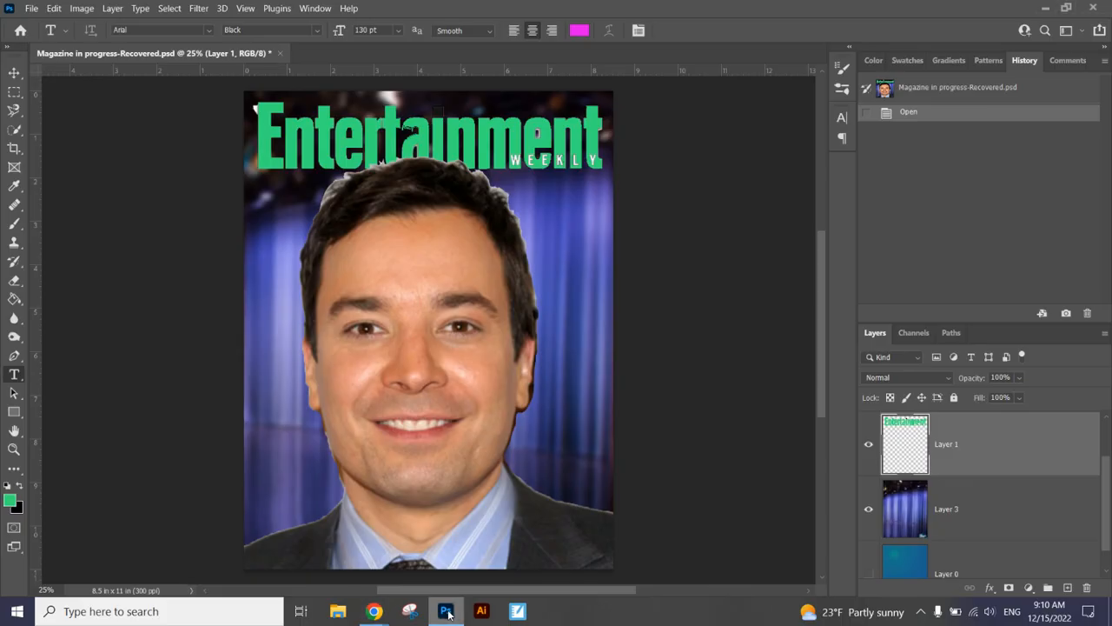
- In Photoshop, add a 60 pt "Jimmy Fallon" cover line in a page-wide text box over the chin and place its layer above the portrait layer
left_click(446, 611)
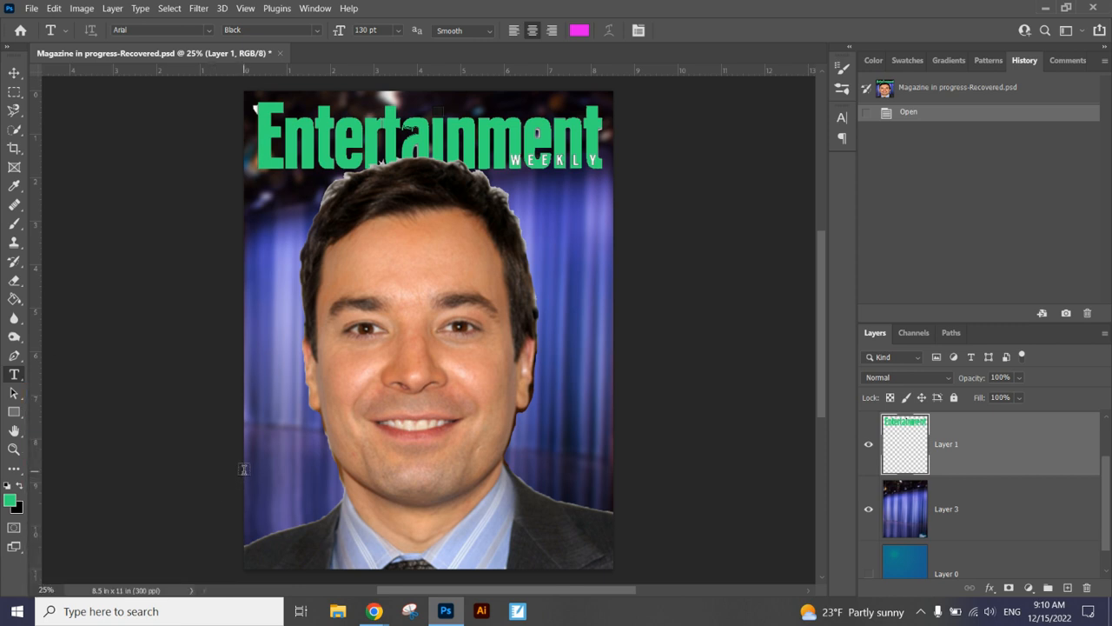
left_click_drag(244, 469, 613, 524)
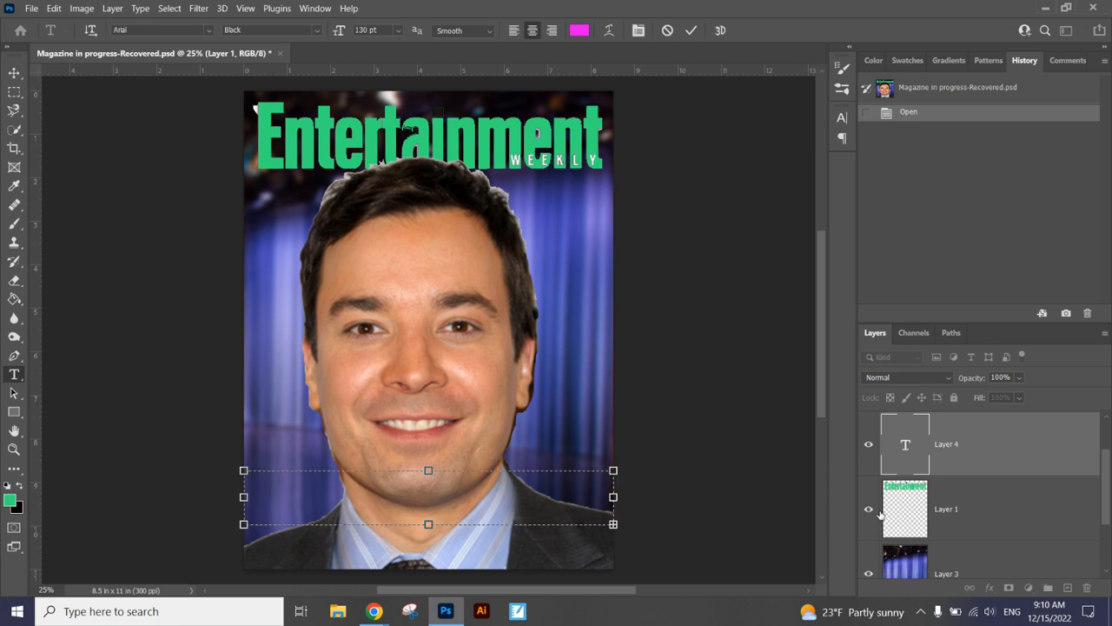
left_click(398, 31)
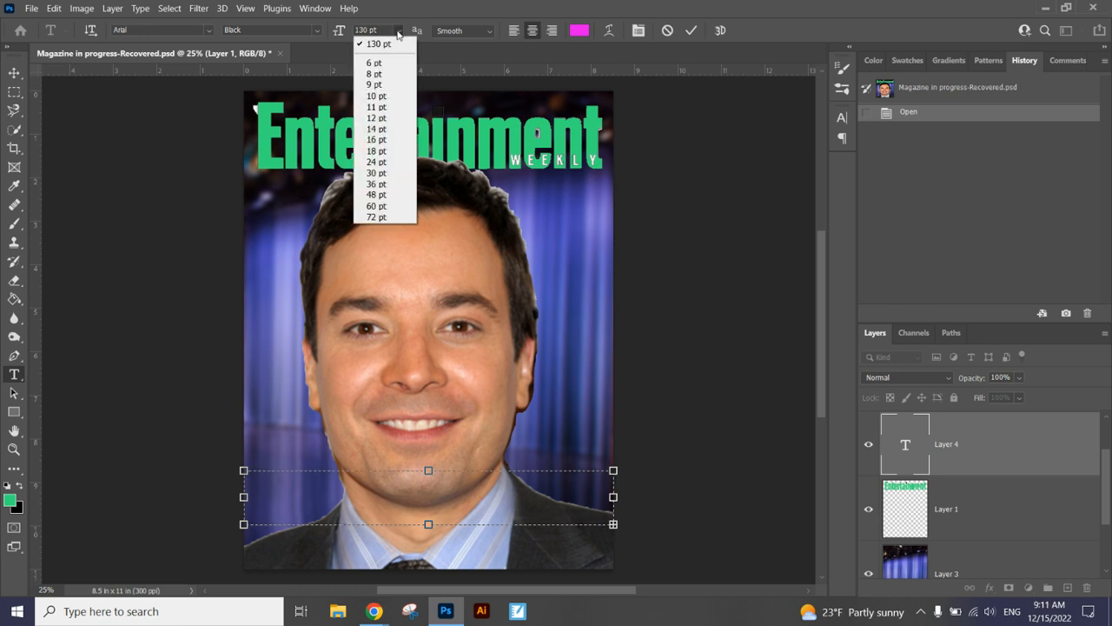
left_click(387, 207)
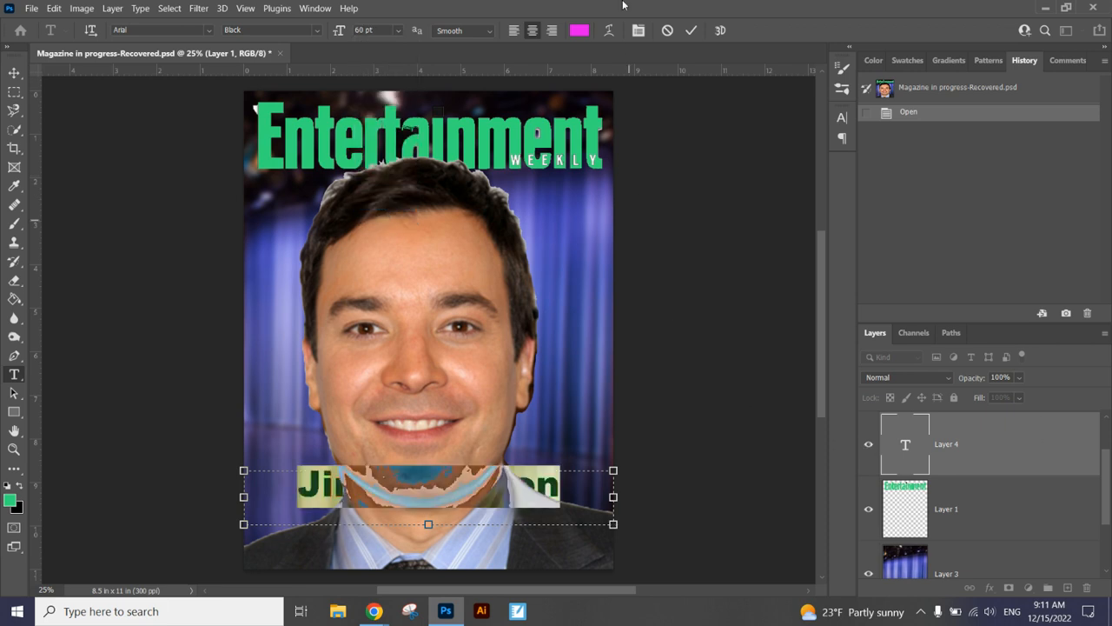
left_click(691, 31)
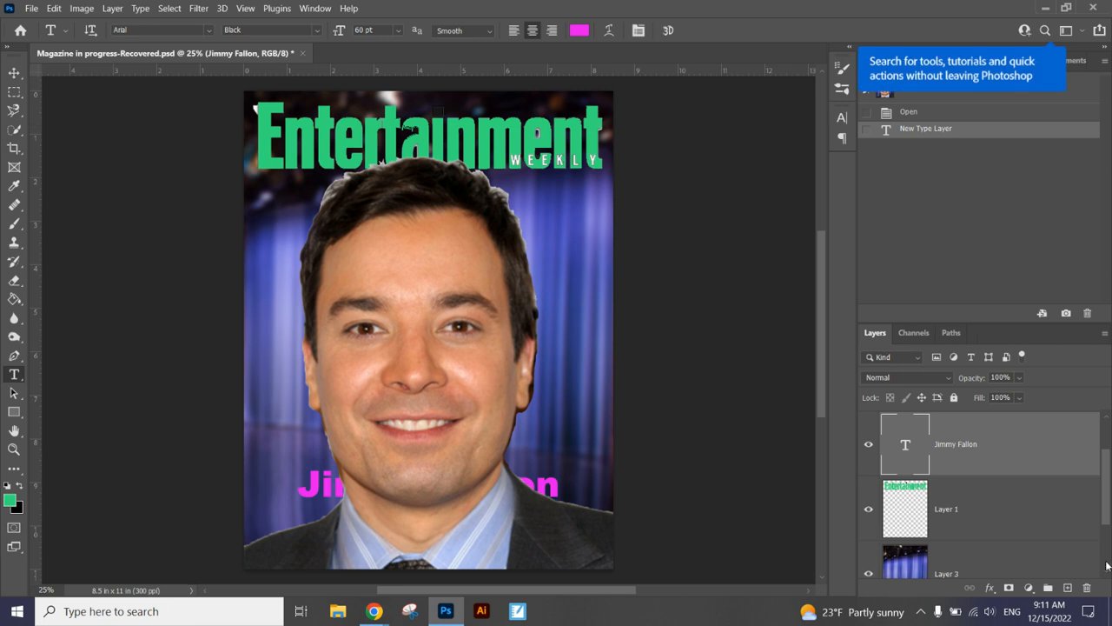
left_click_drag(1108, 505, 1111, 467)
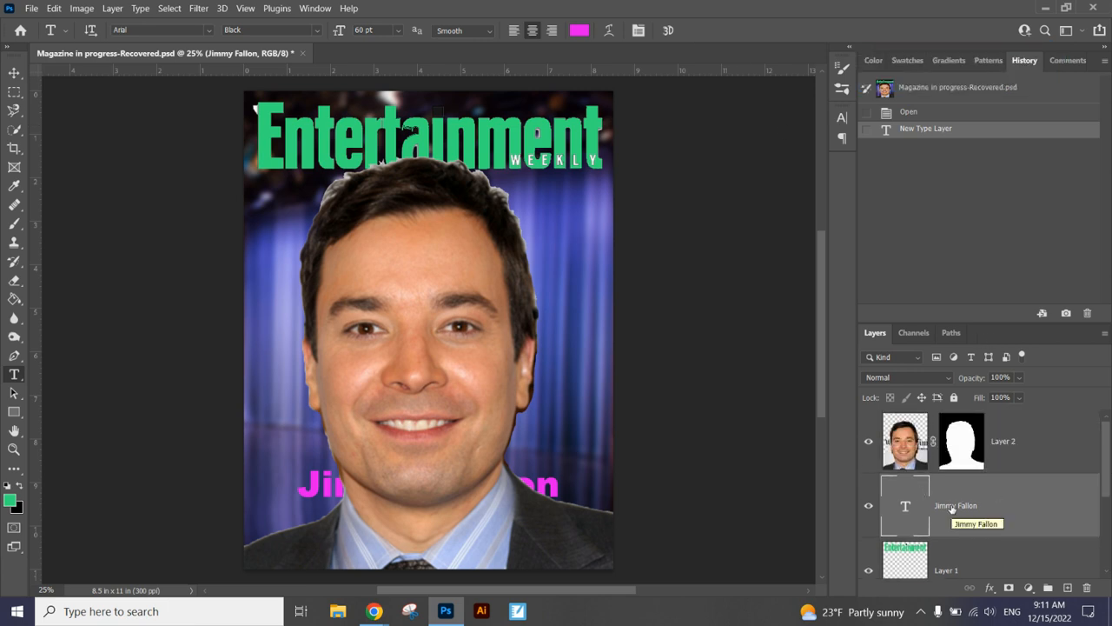
left_click_drag(953, 510, 945, 426)
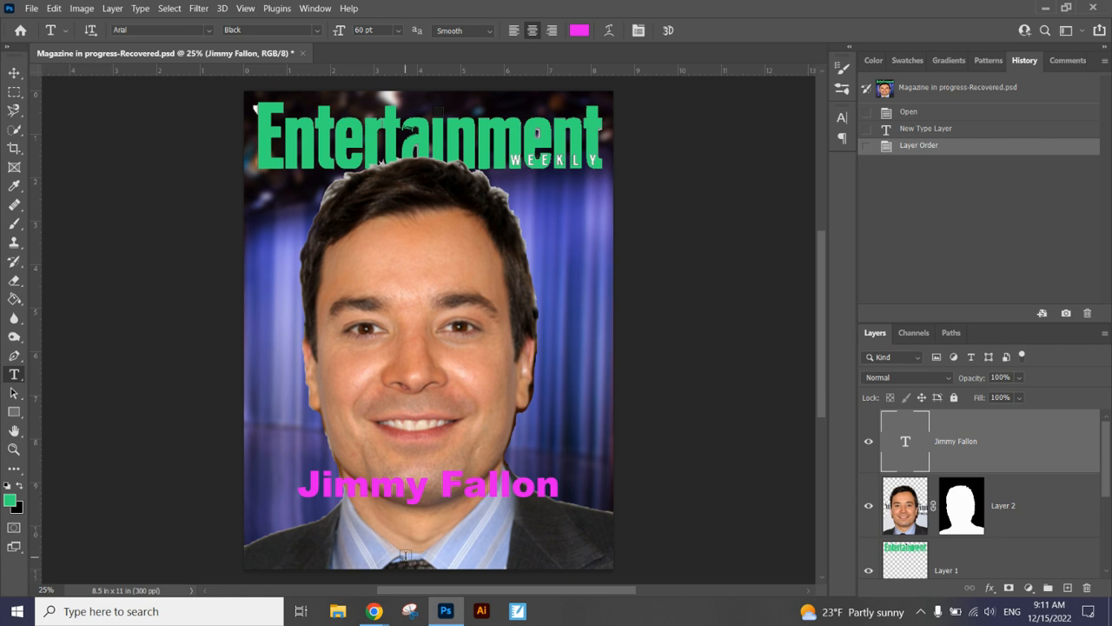
- Switch to Chrome and examine the fonts and text placement on several Entertainment Weekly covers in the image results
mouse_move(373, 614)
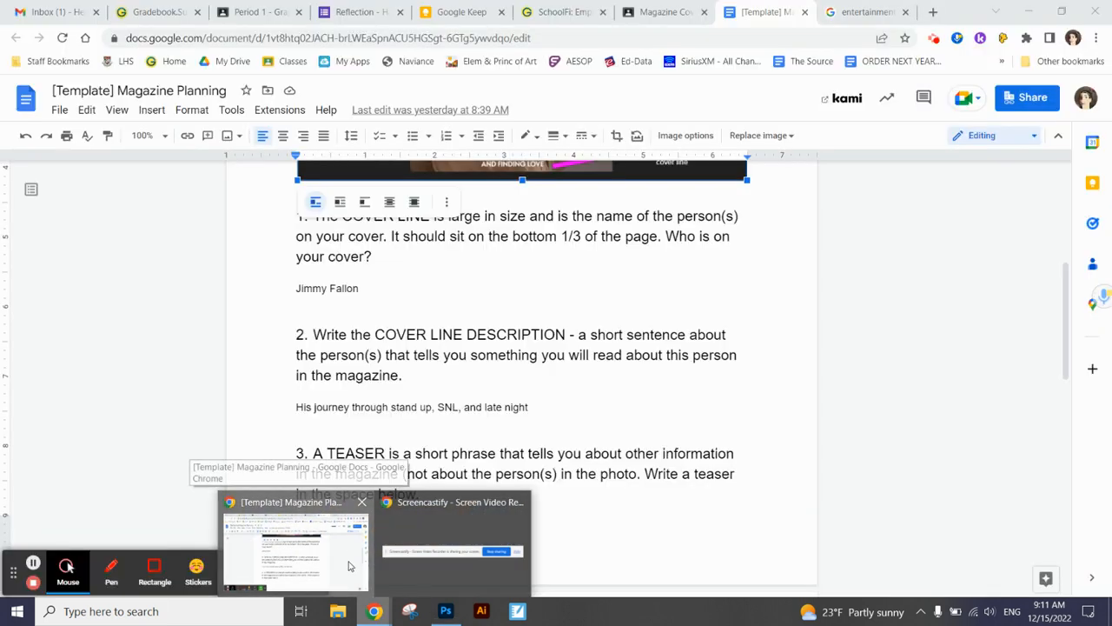
left_click(349, 566)
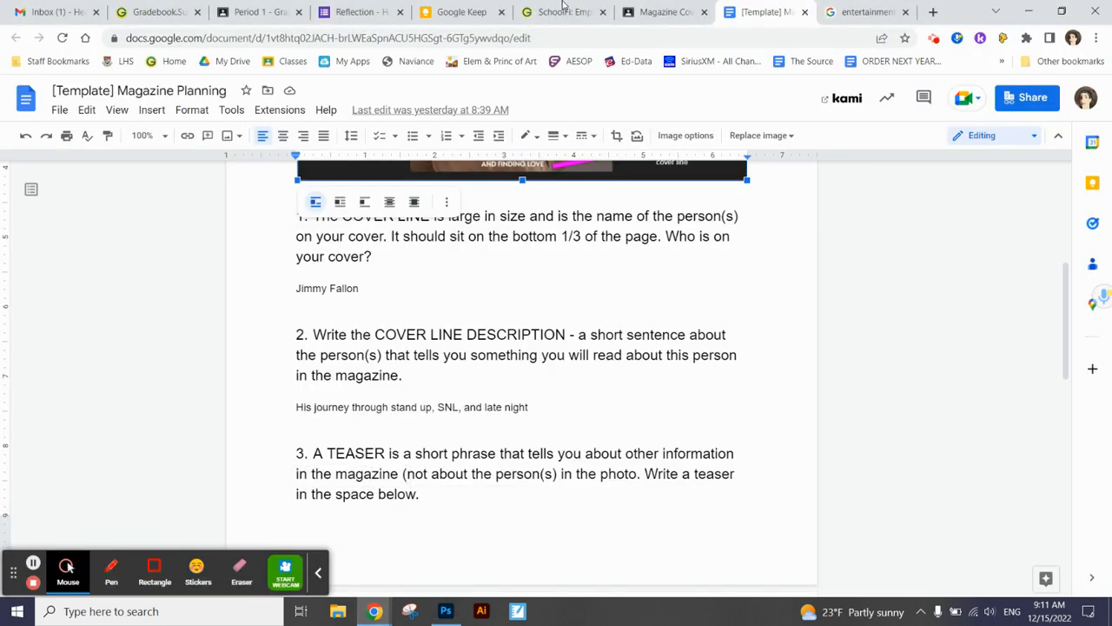
left_click(873, 13)
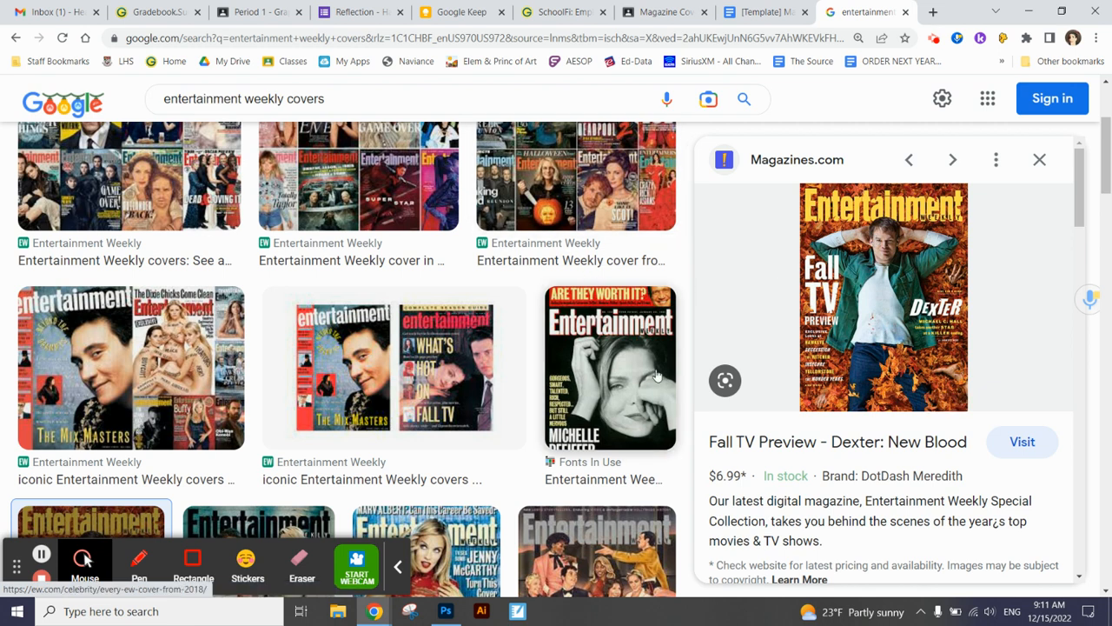
right_click(613, 374)
left_click(586, 405)
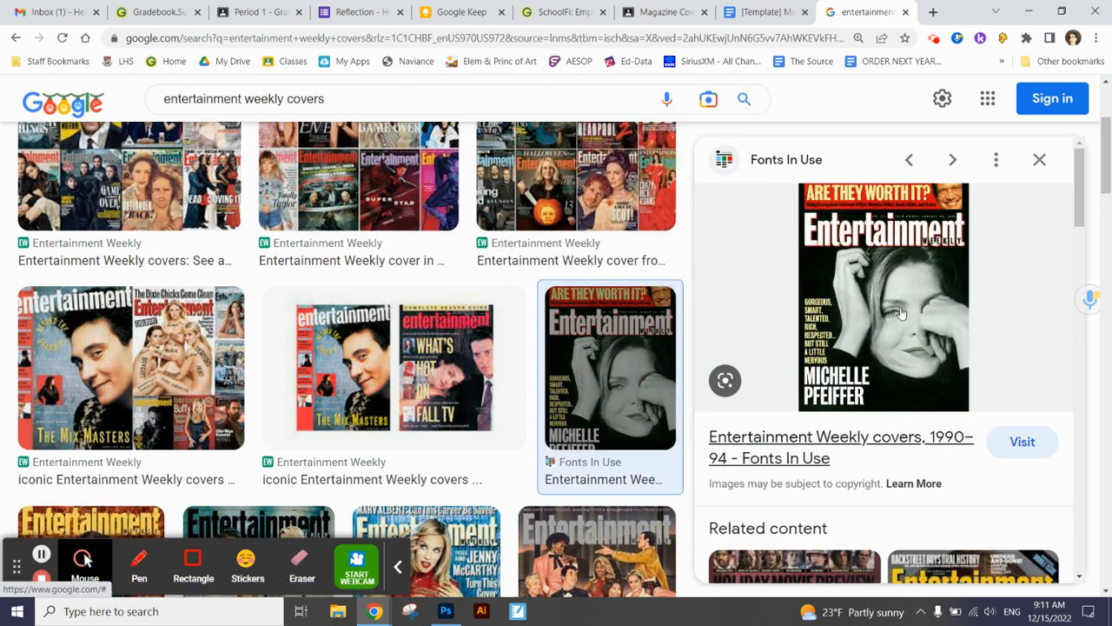
left_click_drag(1105, 178, 1108, 211)
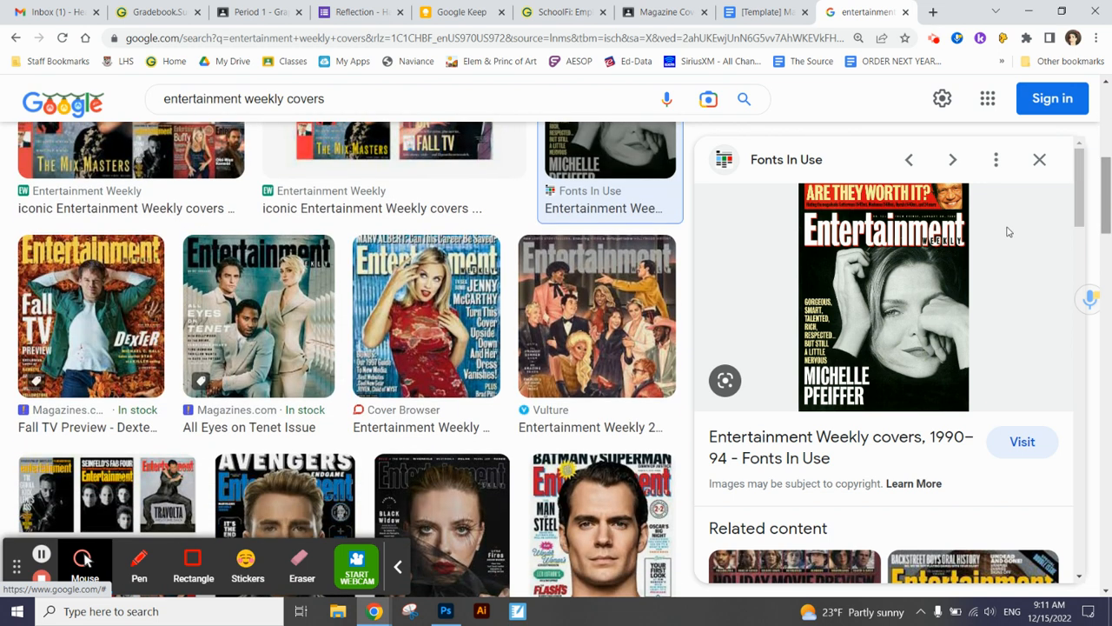
left_click(414, 333)
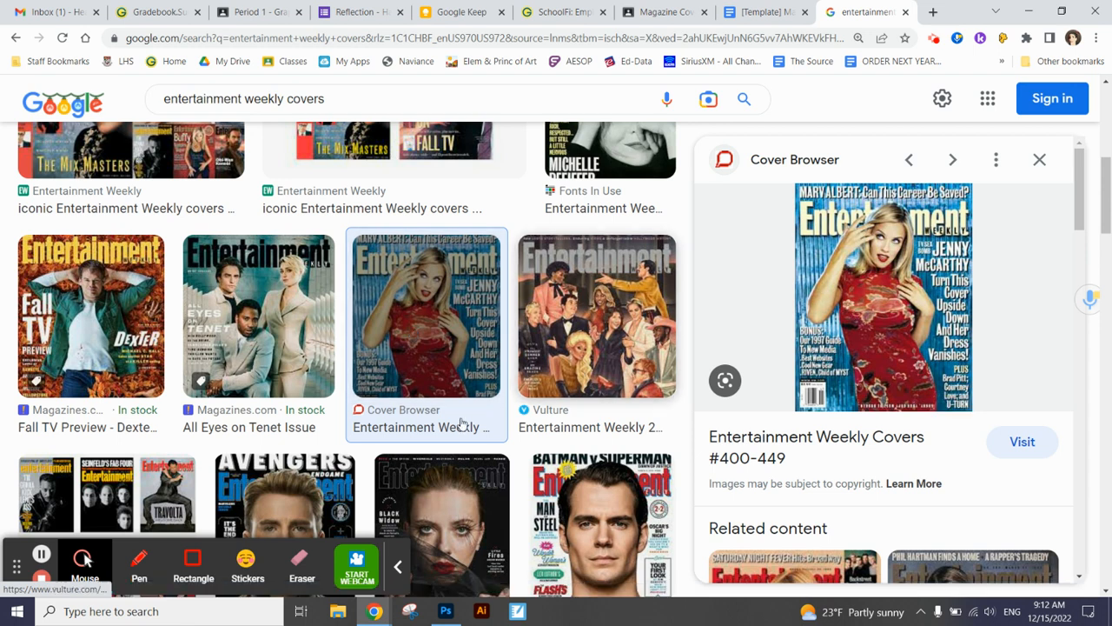
left_click(270, 323)
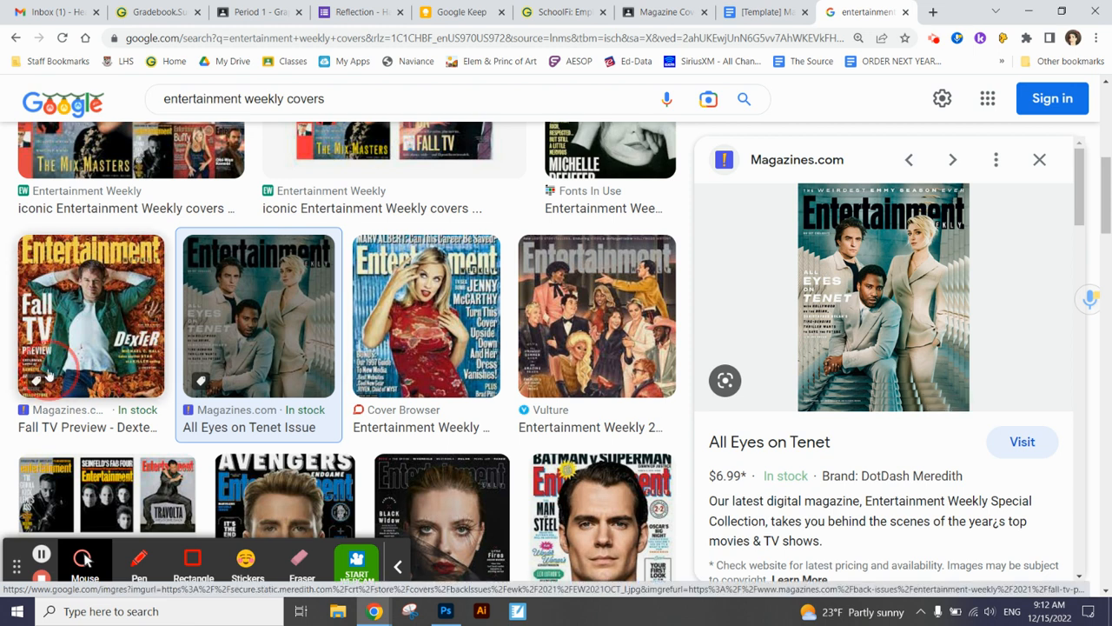
left_click(76, 356)
mouse_move(1105, 198)
left_mouse_down()
mouse_move(1108, 223)
mouse_move(1108, 202)
left_mouse_up()
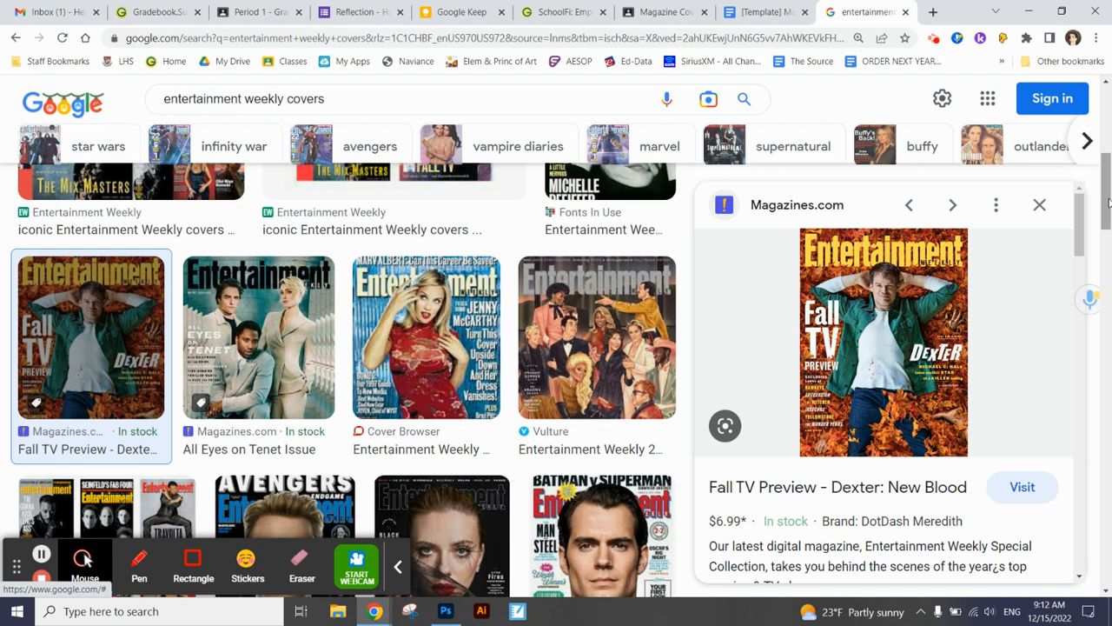
left_click_drag(1109, 203, 1109, 208)
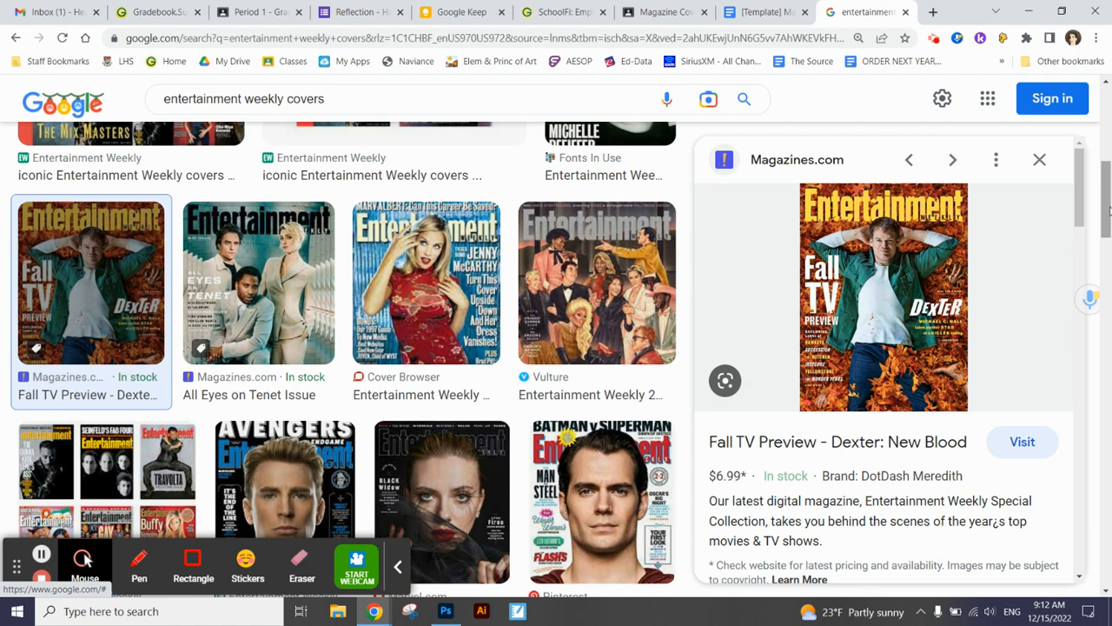
- Switch to Photoshop and change the font of the "Jimmy Fallon" cover line to Impact
left_click(446, 611)
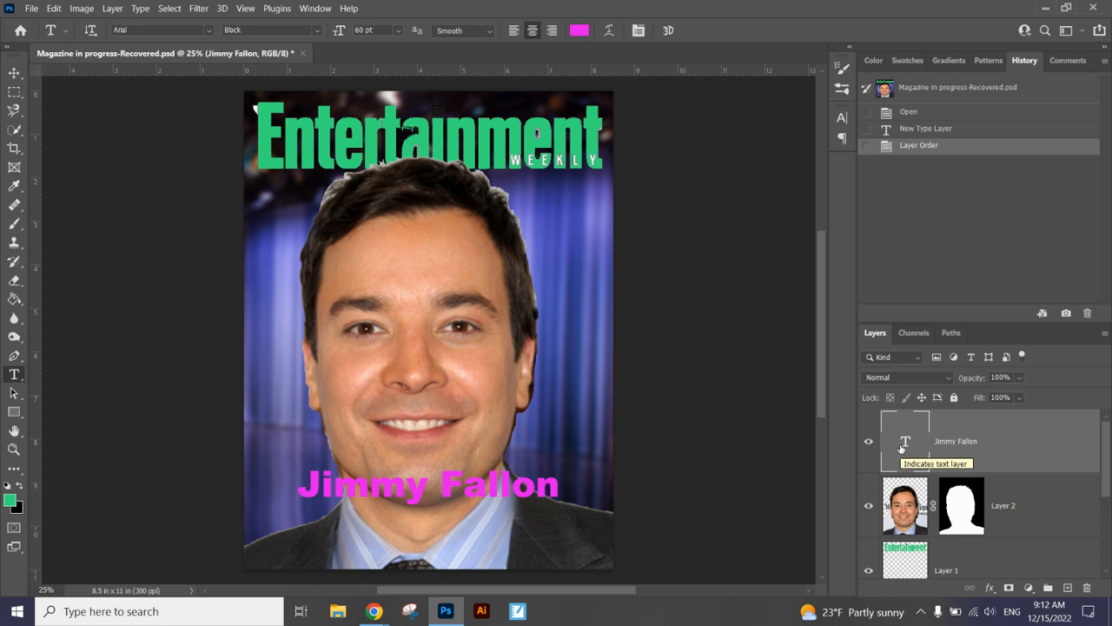
double_click(904, 443)
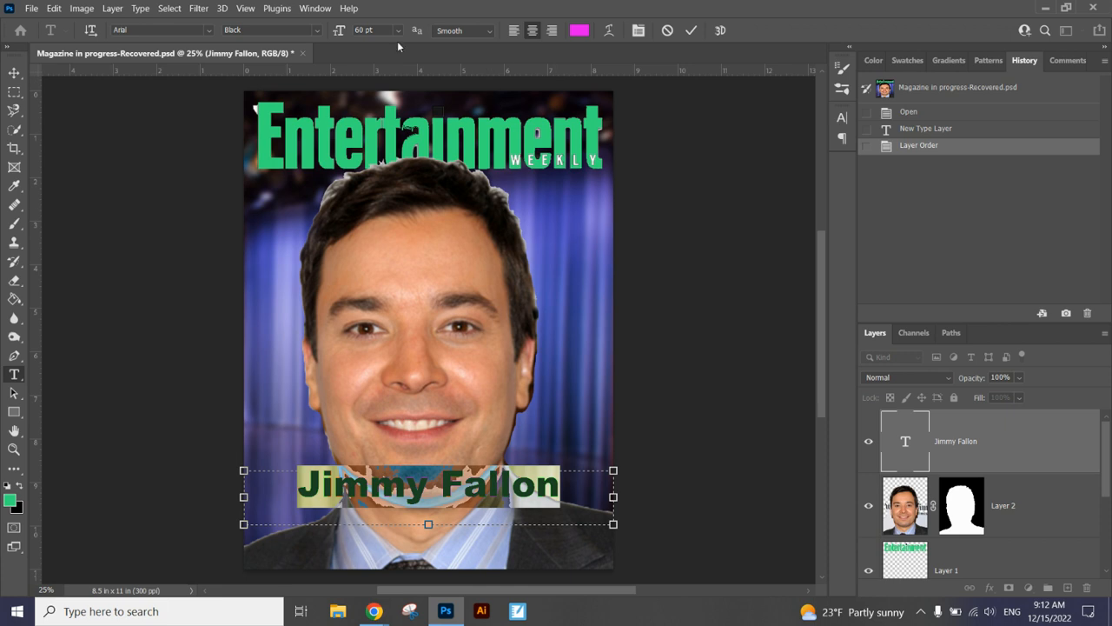
left_click(208, 32)
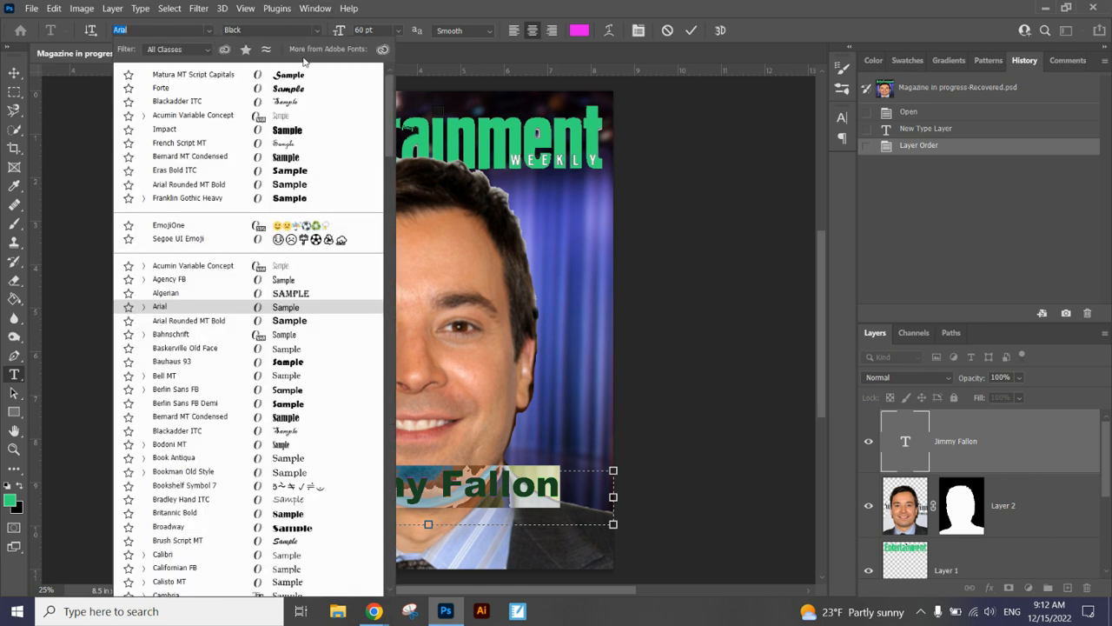
scroll(388, 108, "down", 2)
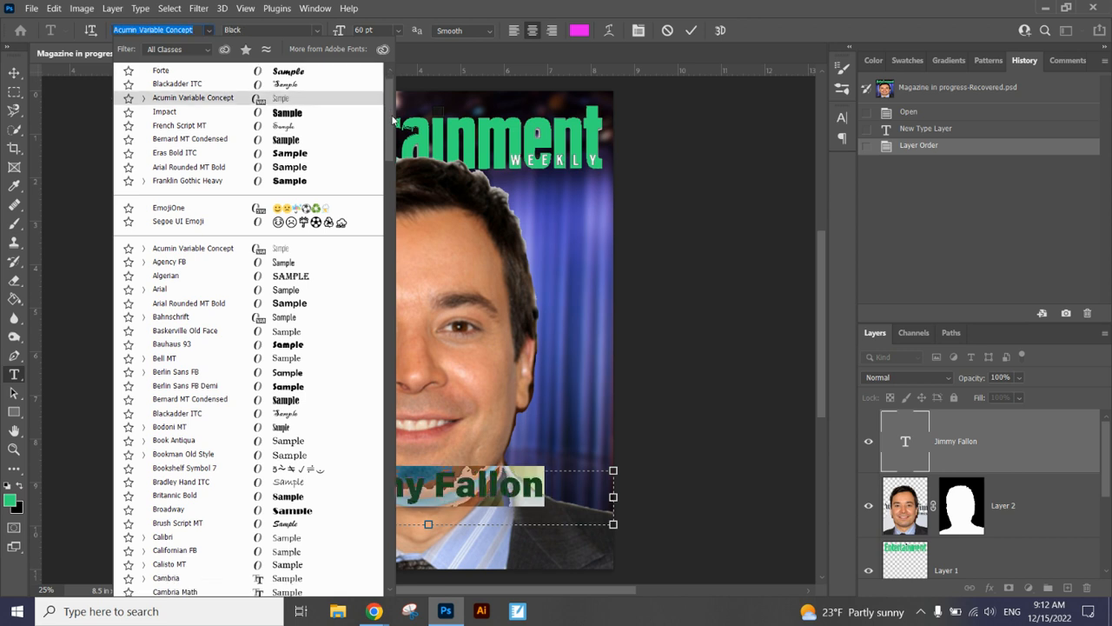
left_click_drag(393, 127, 367, 278)
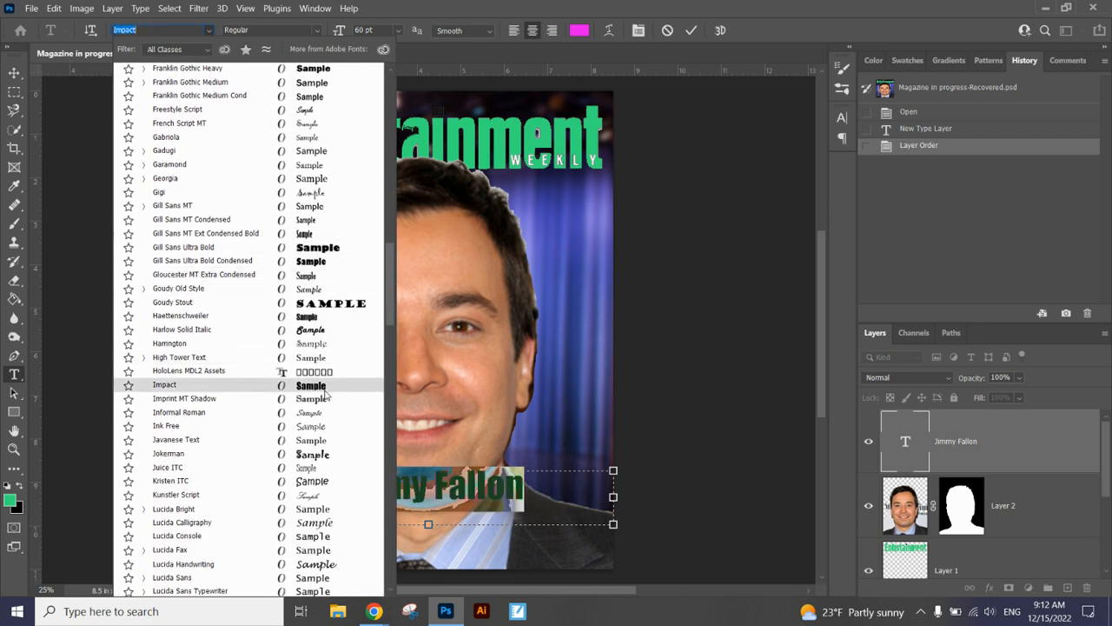
left_click(325, 410)
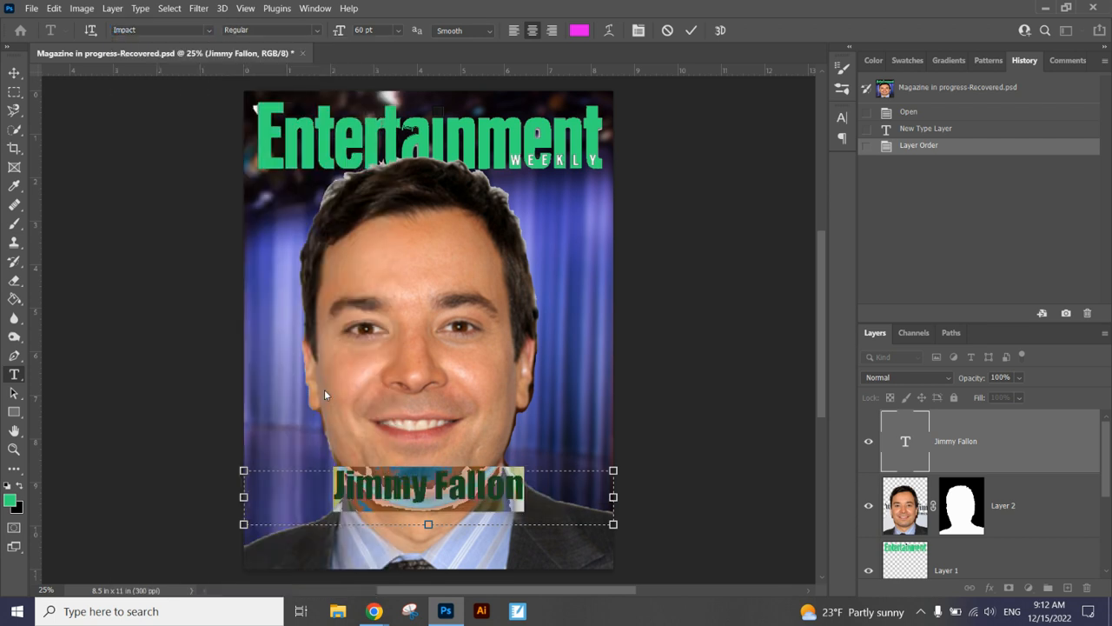
- Change the text colour of the "Jimmy Fallon" cover line to light grey, d5cbd5
left_click(580, 31)
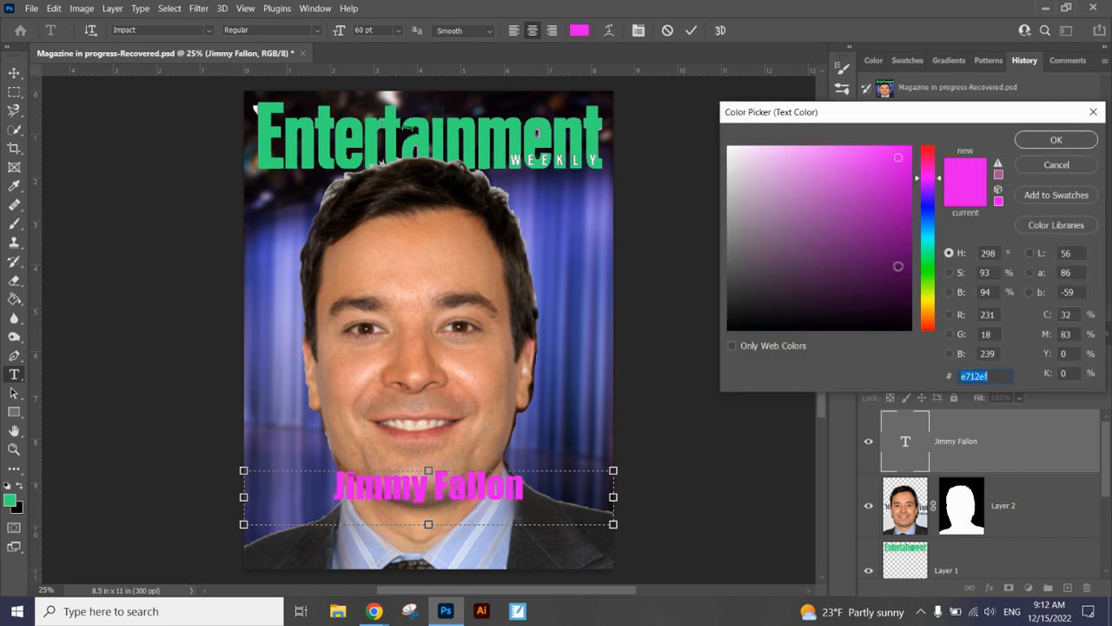
left_click(743, 199)
left_click(736, 176)
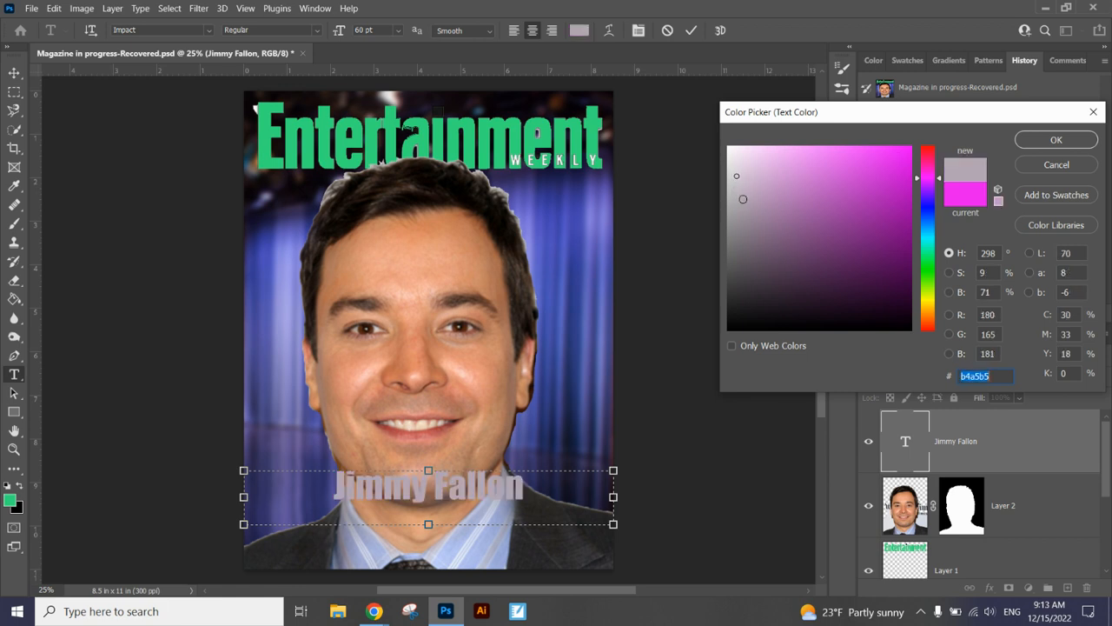
left_click(1047, 141)
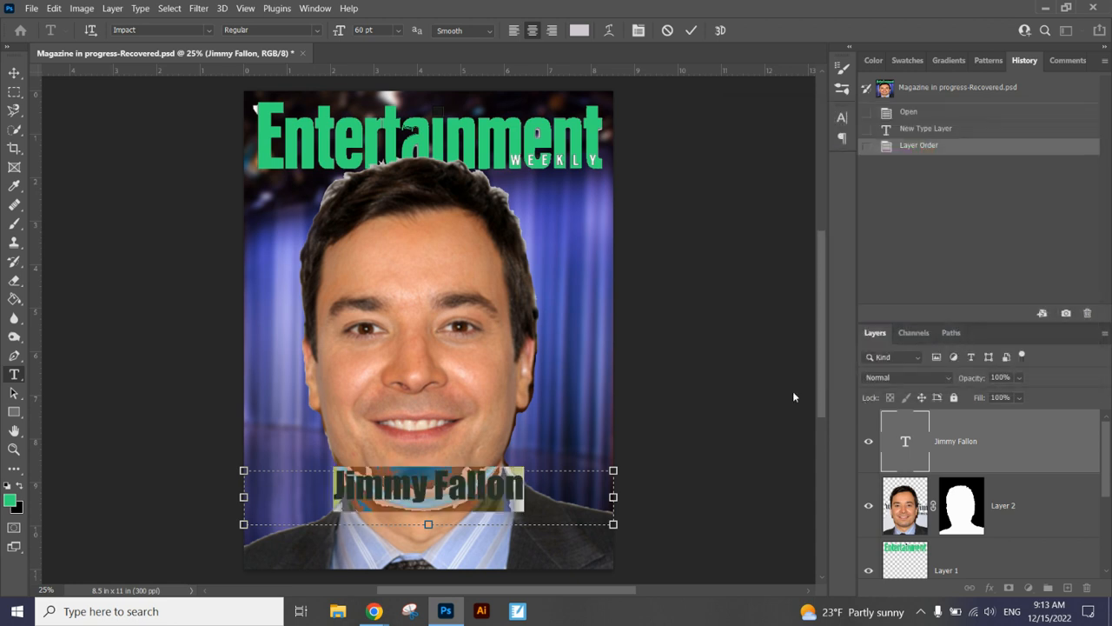
left_click(690, 32)
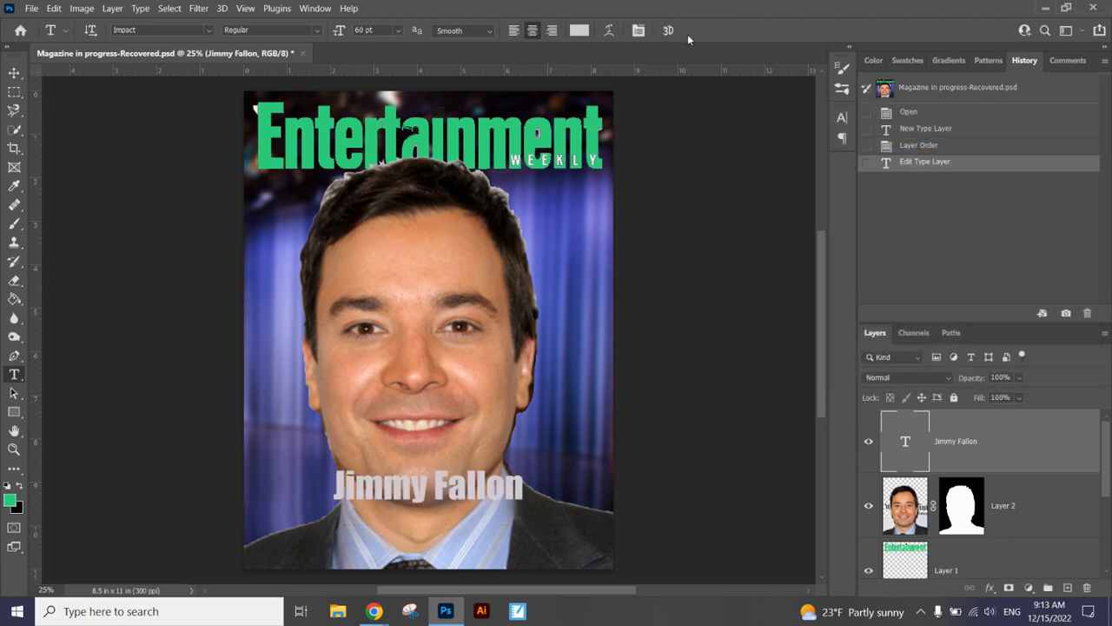
left_click(579, 31)
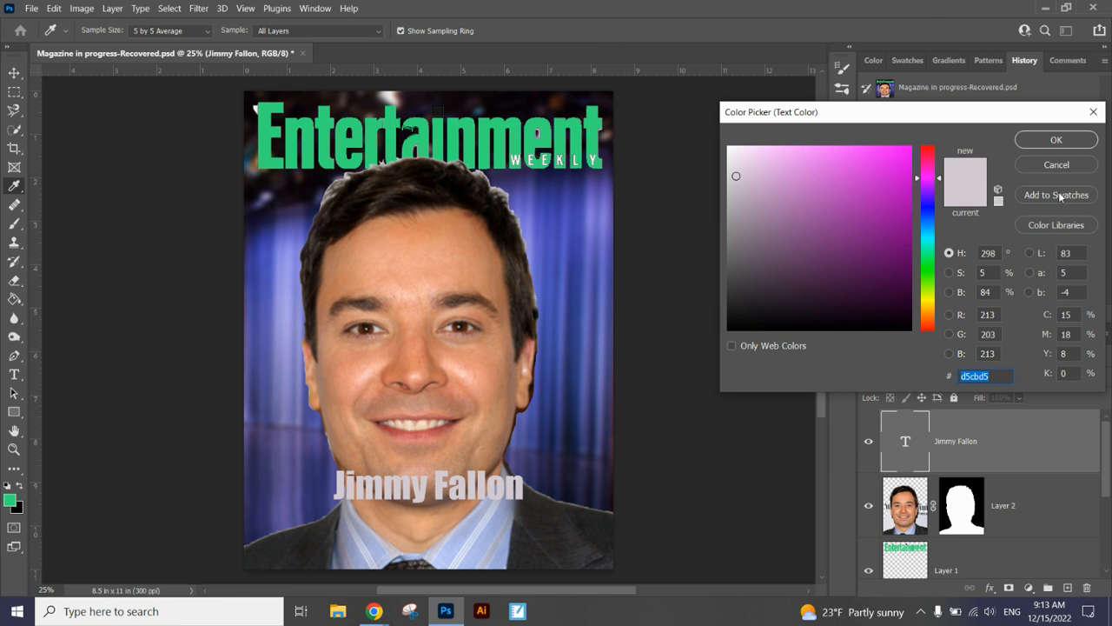
left_click(1058, 163)
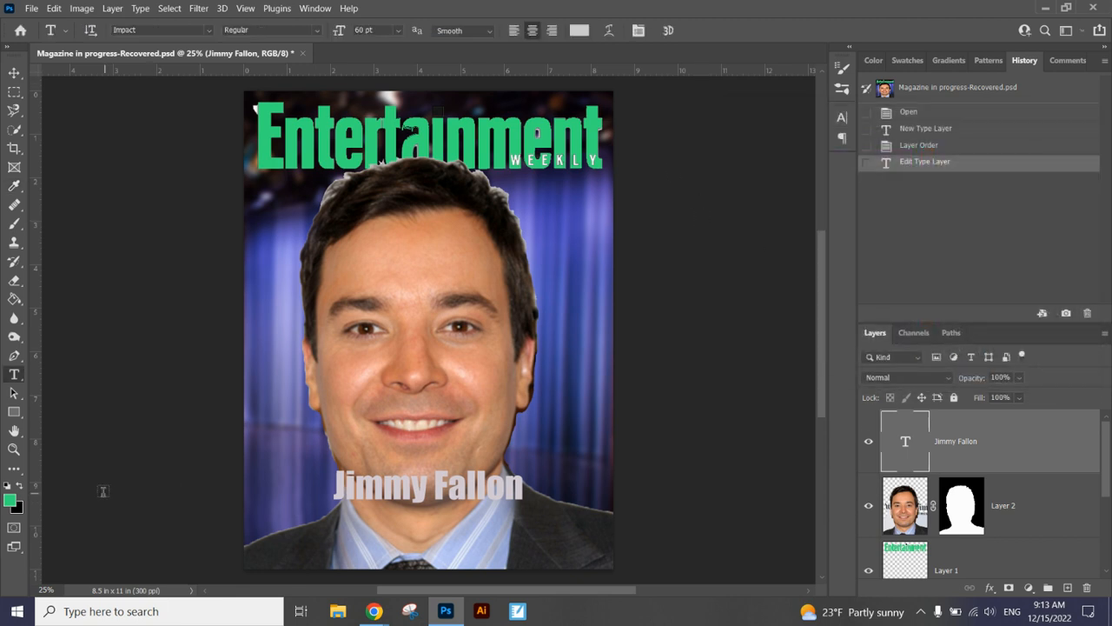
- Switch to the planning document in Chrome and copy the cover line description answer, "His journey through stand up, SNL, and late night"
mouse_move(374, 613)
left_click(296, 548)
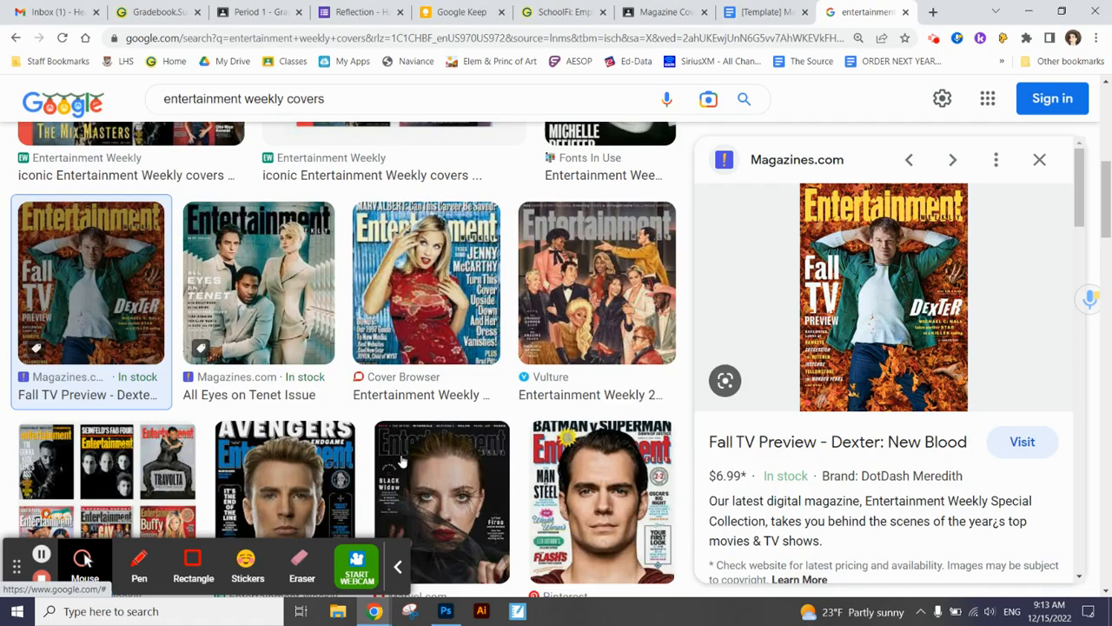
left_click(767, 12)
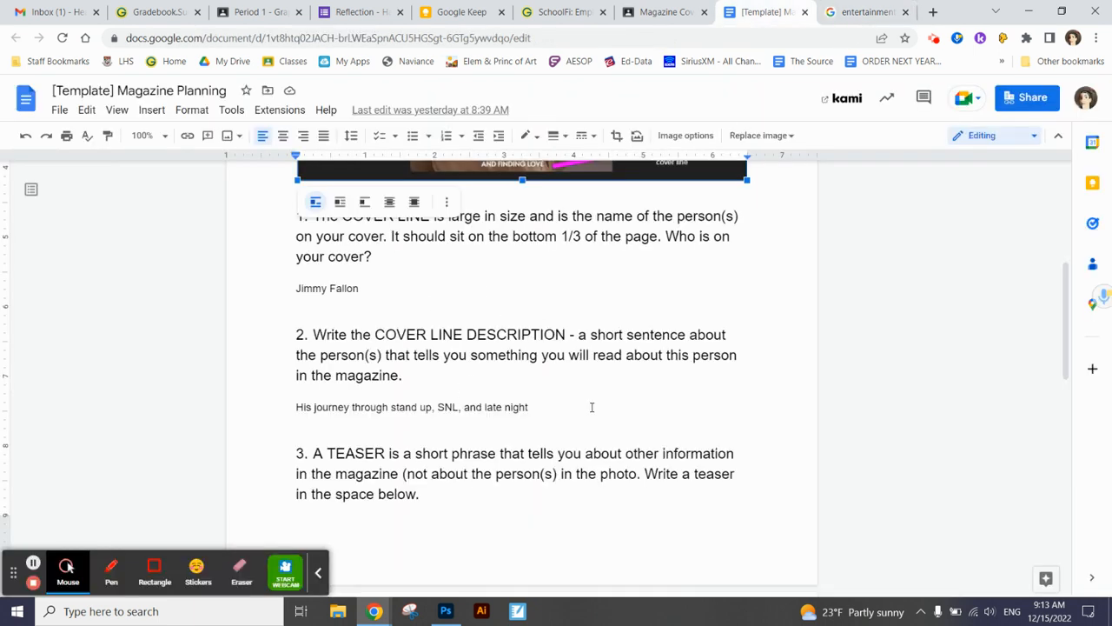
left_click_drag(548, 410, 296, 406)
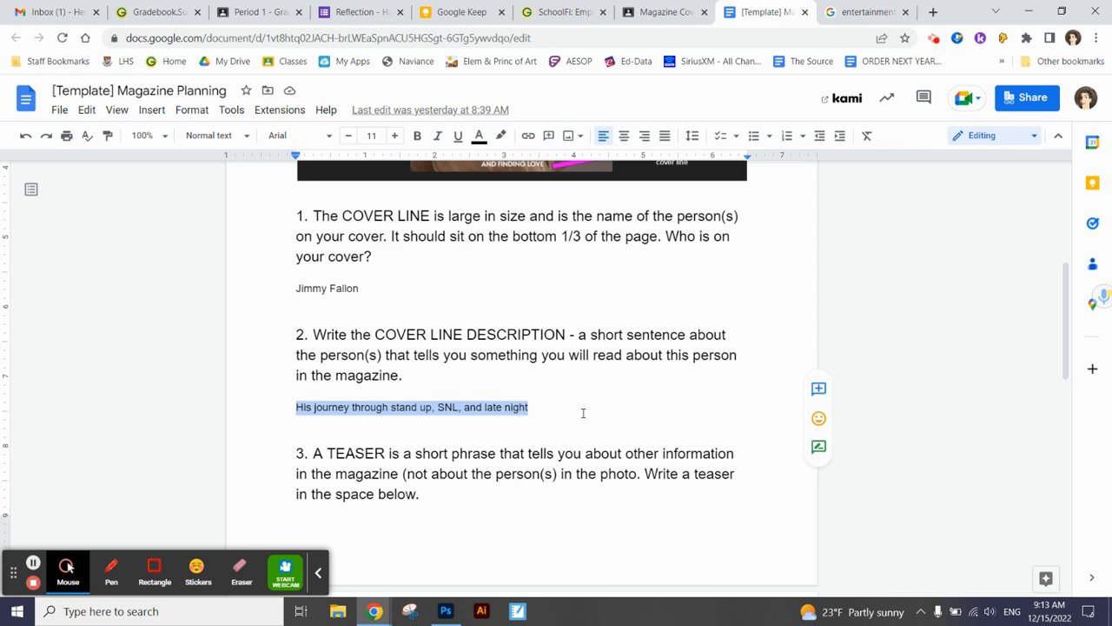
- In Photoshop, add "His journey through stand up, SNL, and late night" at 24 pt in a page-wide text box below "Jimmy Fallon"
left_click(446, 611)
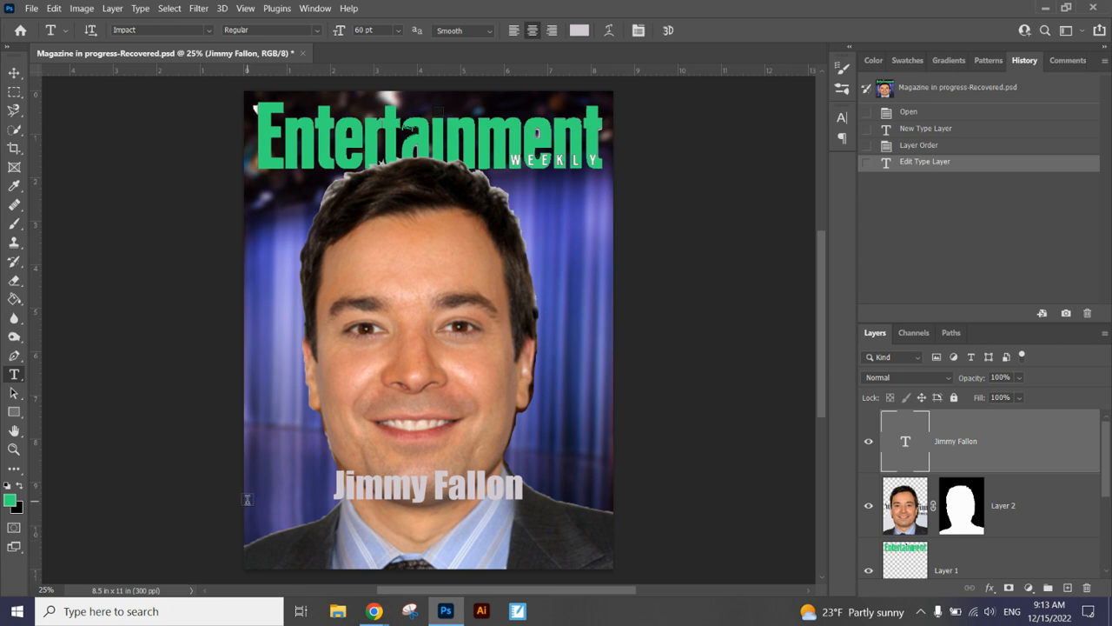
left_click_drag(258, 501, 614, 536)
type("His journey through")
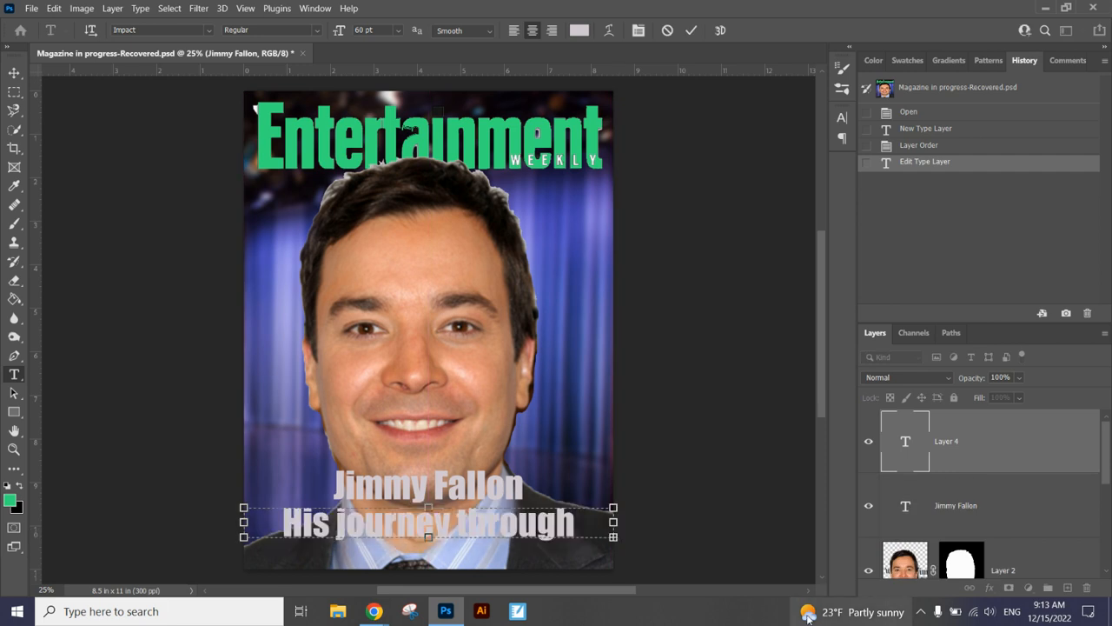
mouse_move(809, 618)
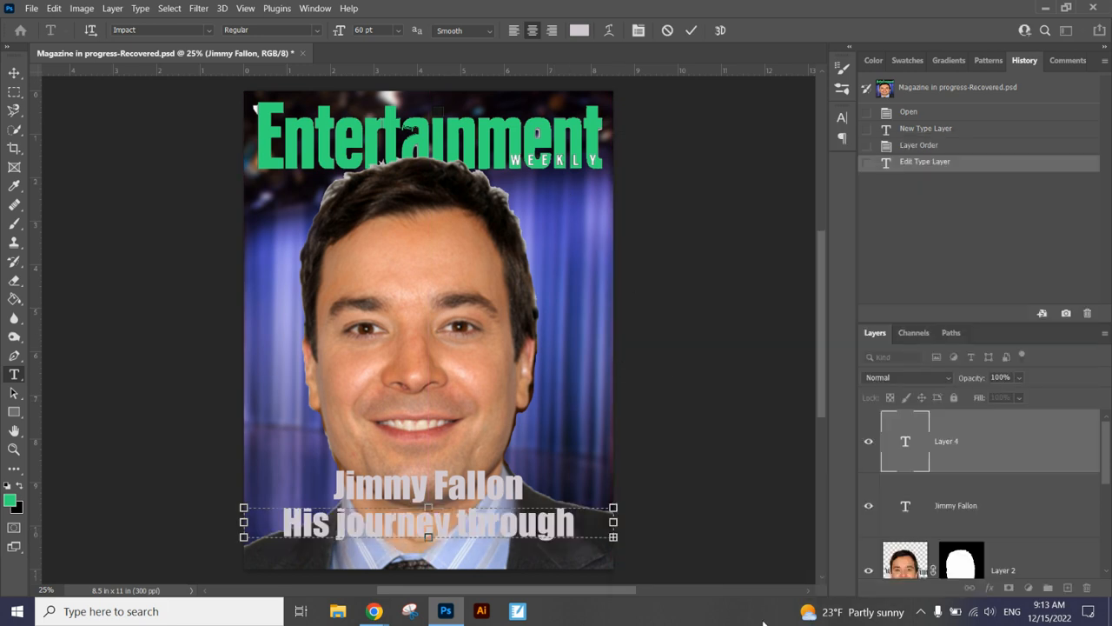
key("ctrl+a")
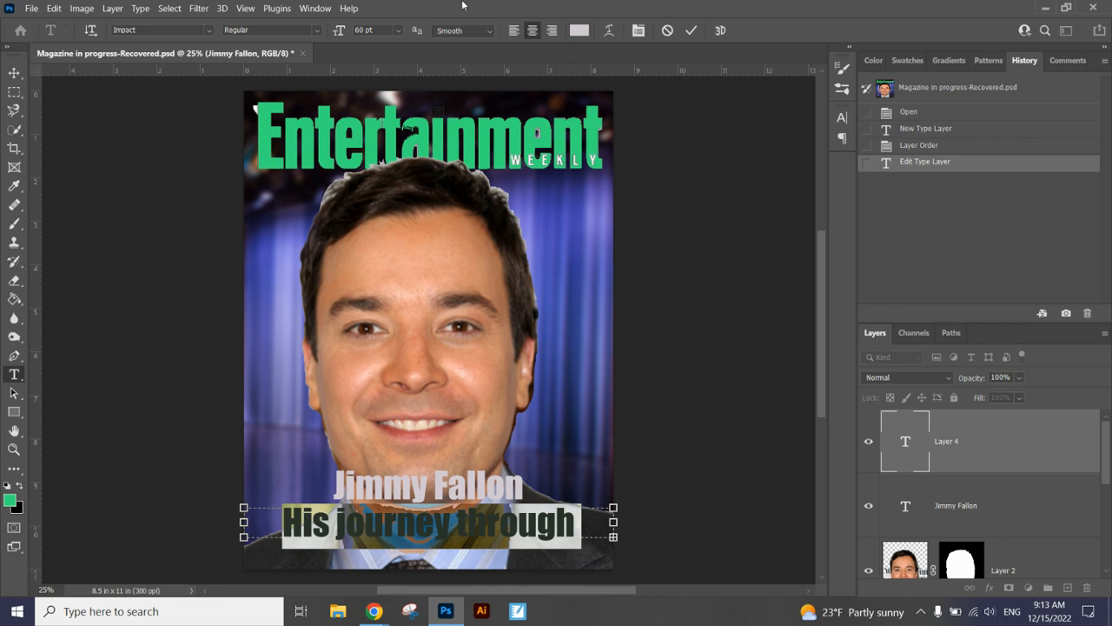
left_click(399, 32)
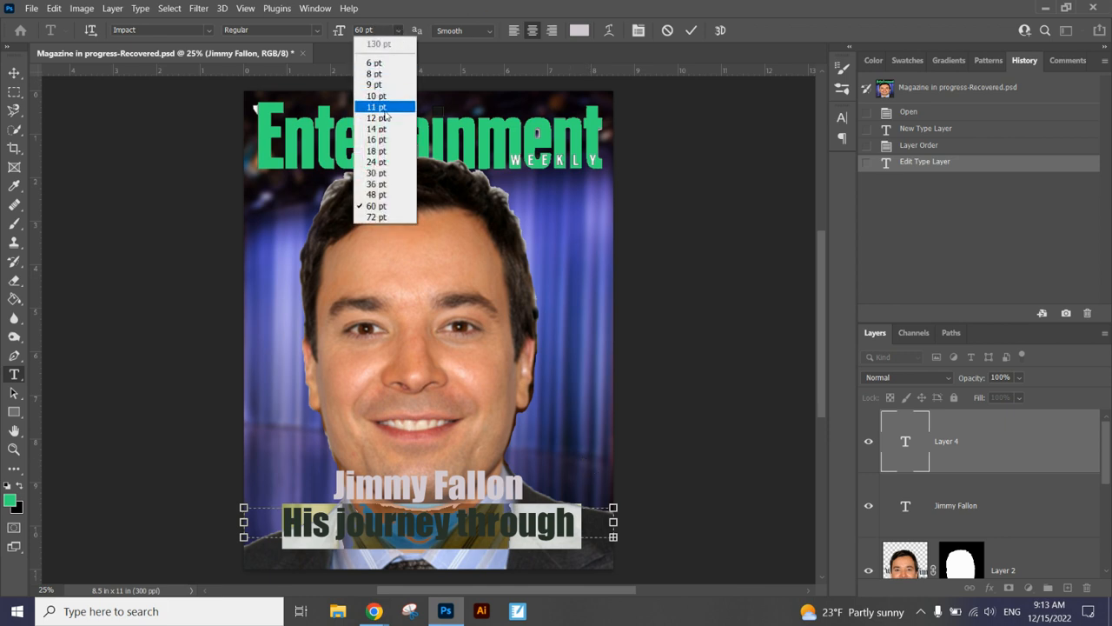
left_click(380, 163)
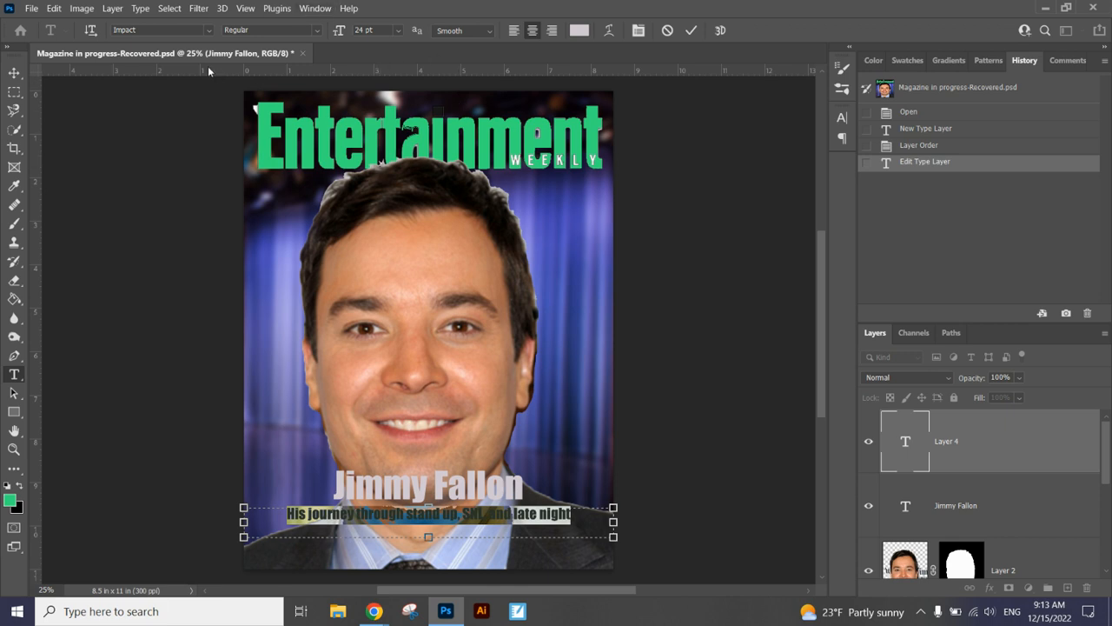
left_click(209, 31)
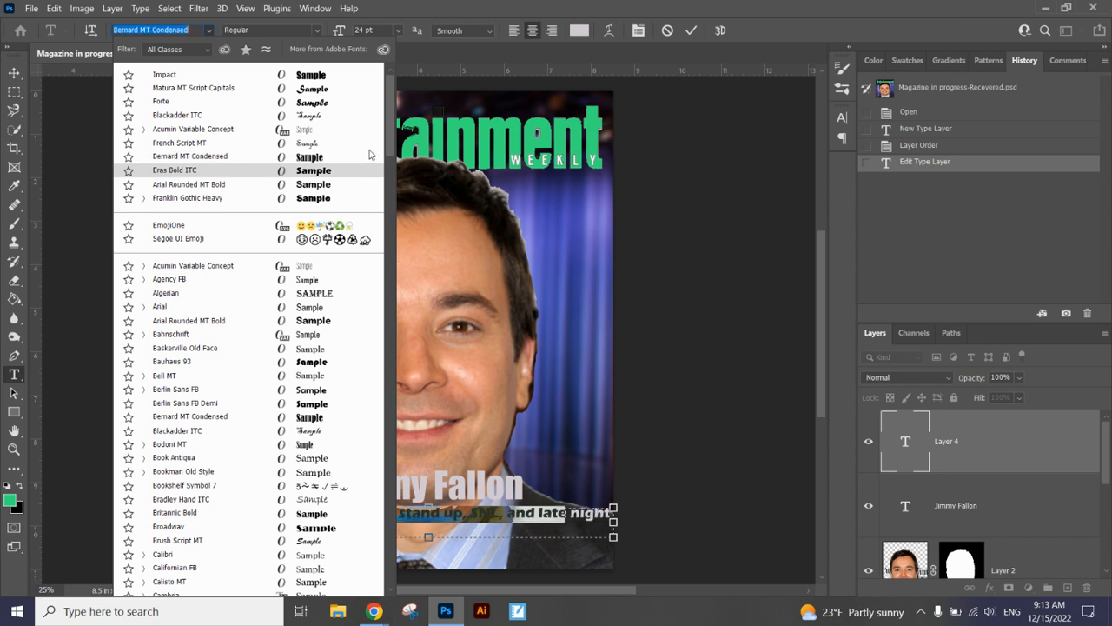
key("Escape")
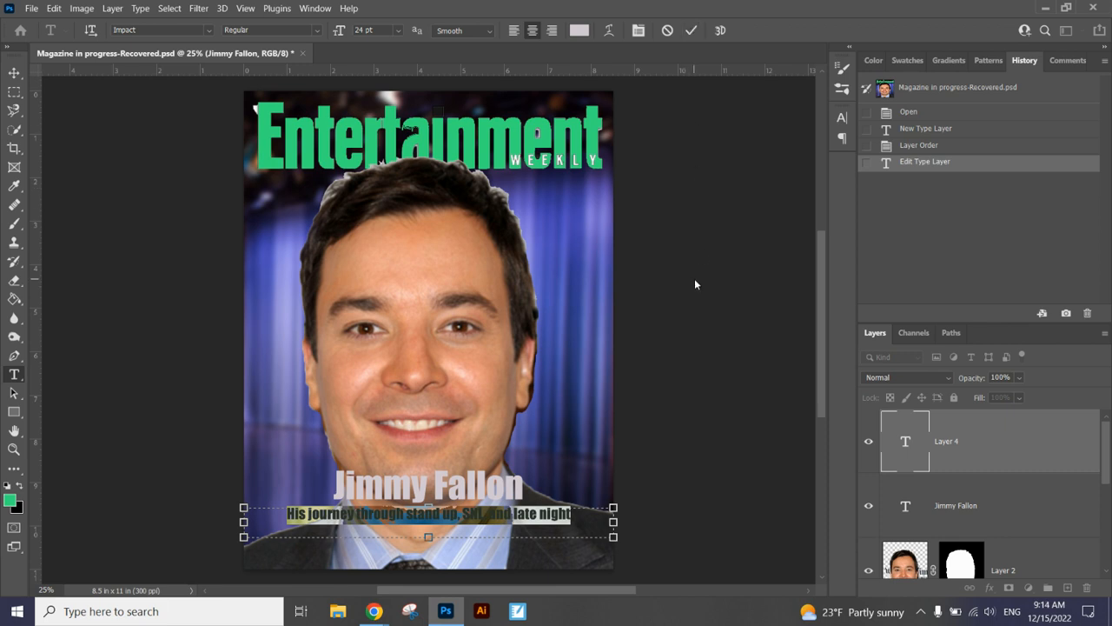
left_click(692, 30)
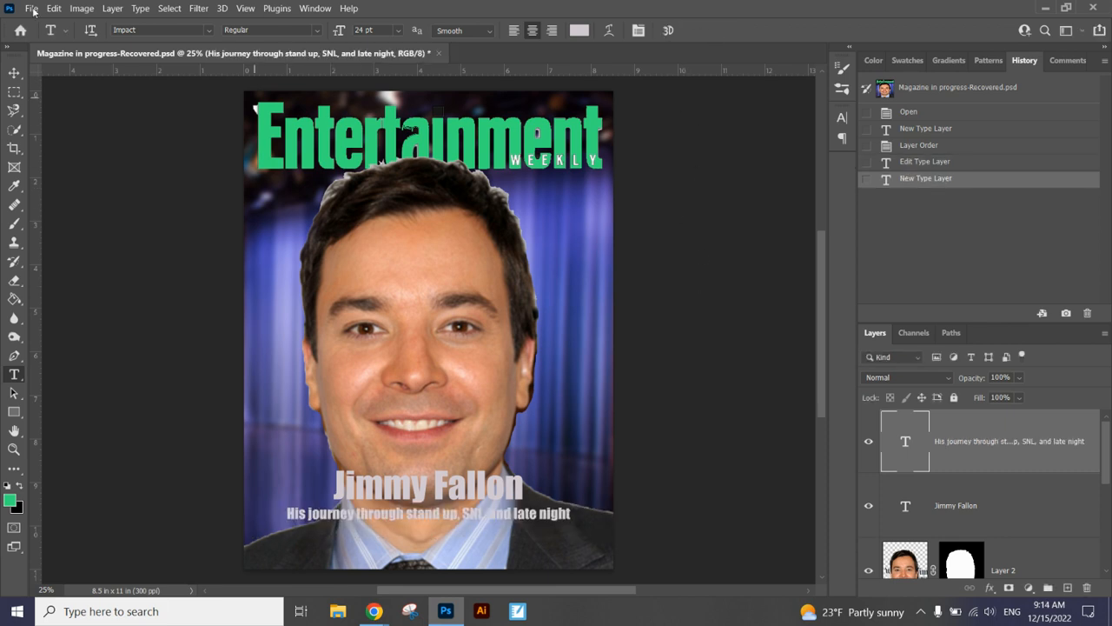
- Try a drop shadow with a 15 px distance on the cover line description layer
left_click(10, 75)
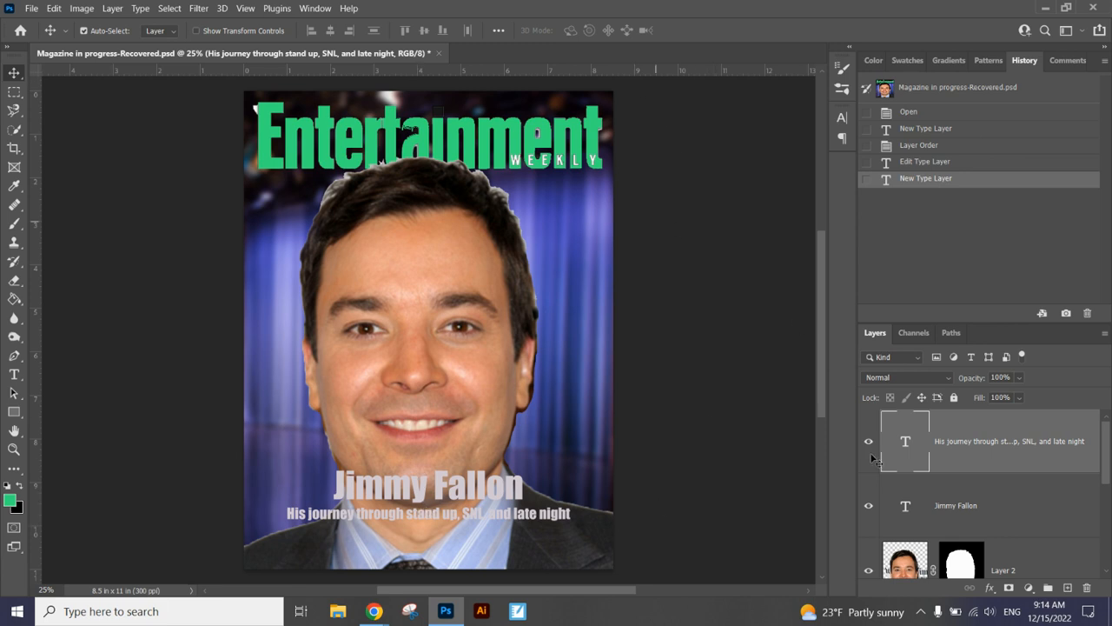
double_click(906, 442)
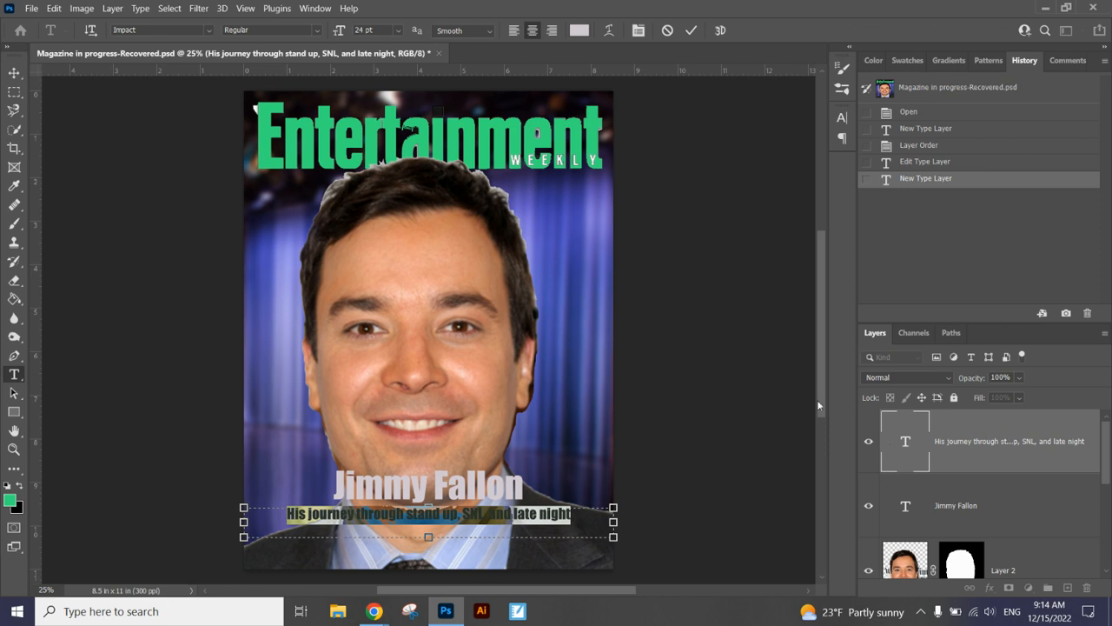
left_click(692, 31)
left_click(989, 587)
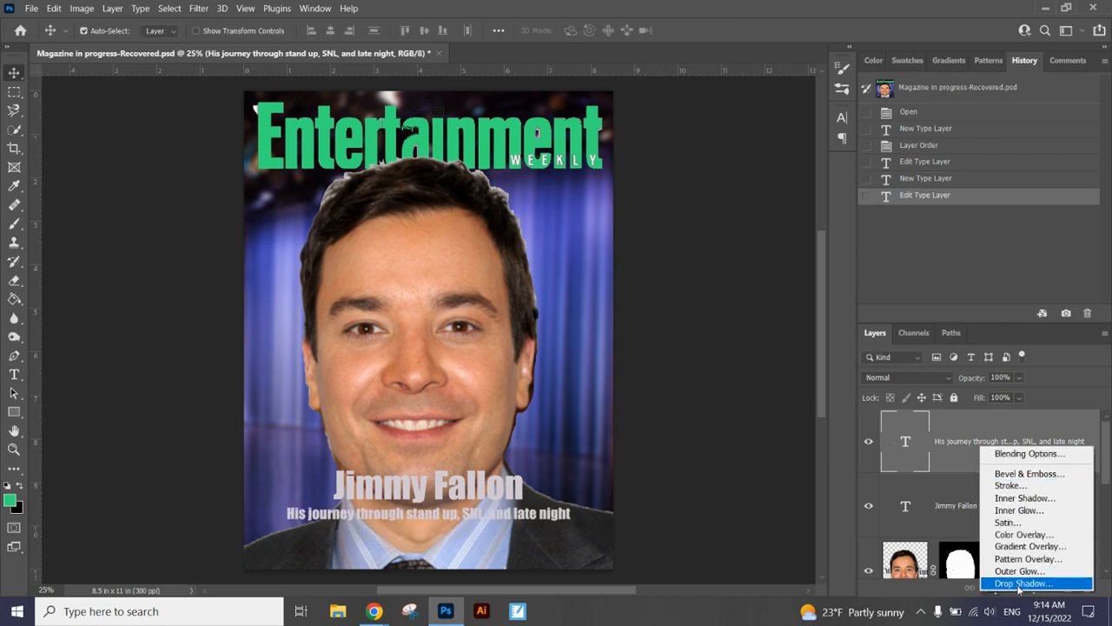
left_click(1019, 584)
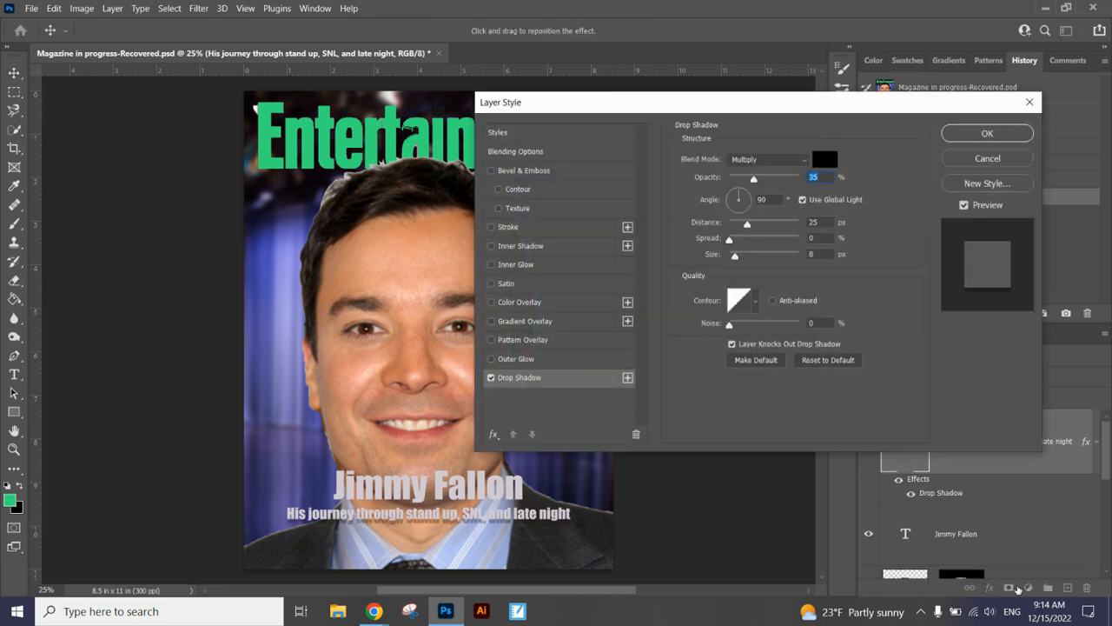
left_click_drag(747, 224, 740, 225)
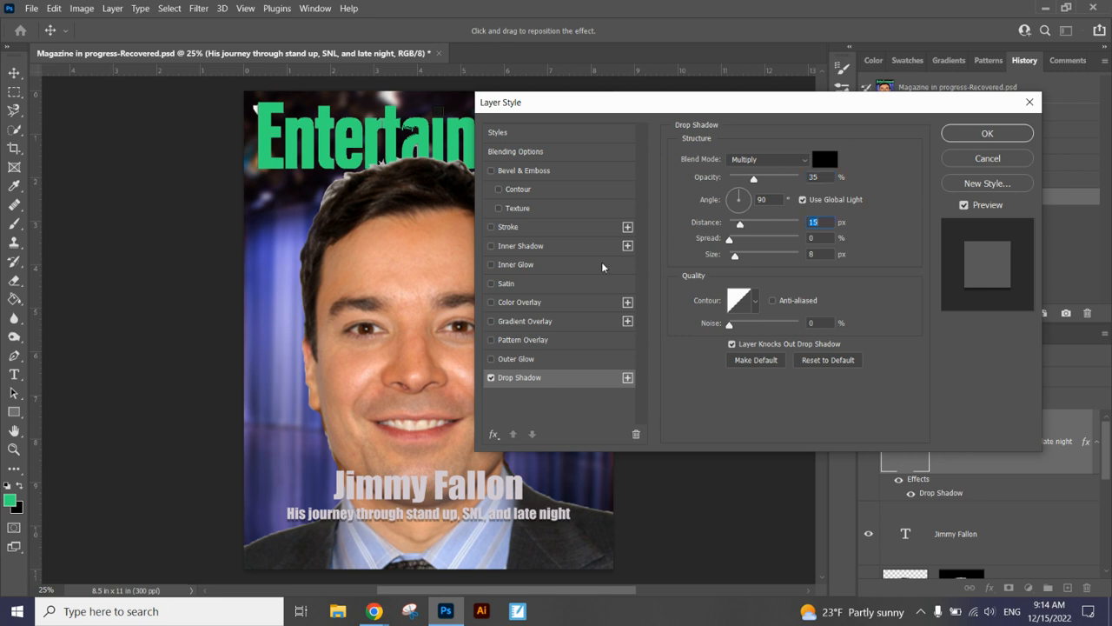
- Try a purple outside stroke of 10 px around the cover line description text
left_click(490, 228)
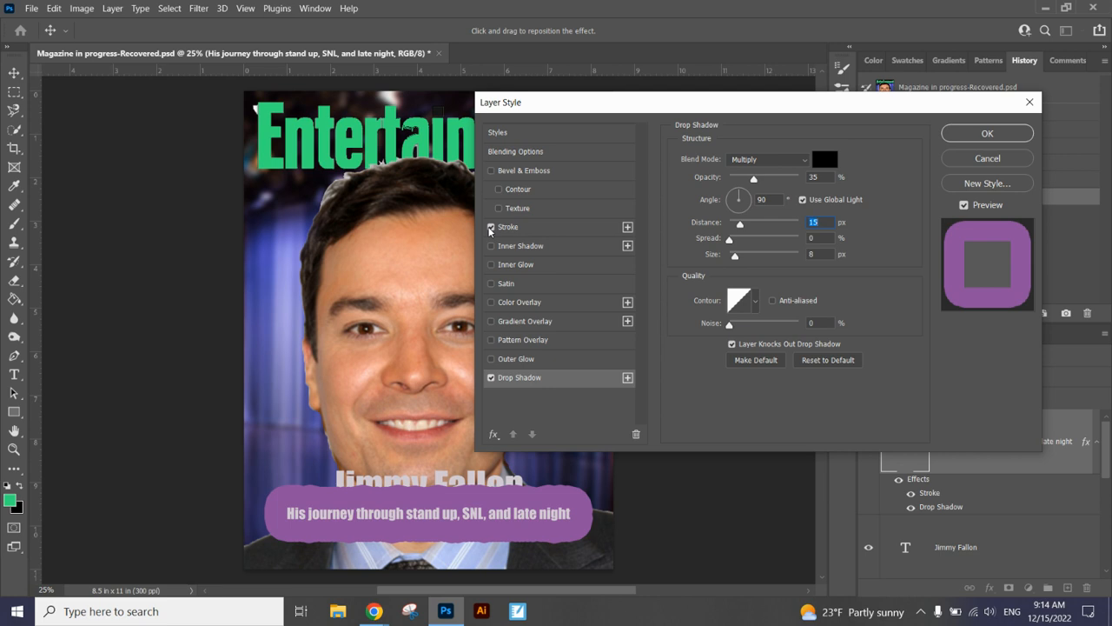
mouse_move(750, 183)
left_mouse_down()
mouse_move(734, 180)
mouse_move(746, 180)
left_mouse_up()
left_click_drag(740, 226, 737, 225)
left_click(512, 228)
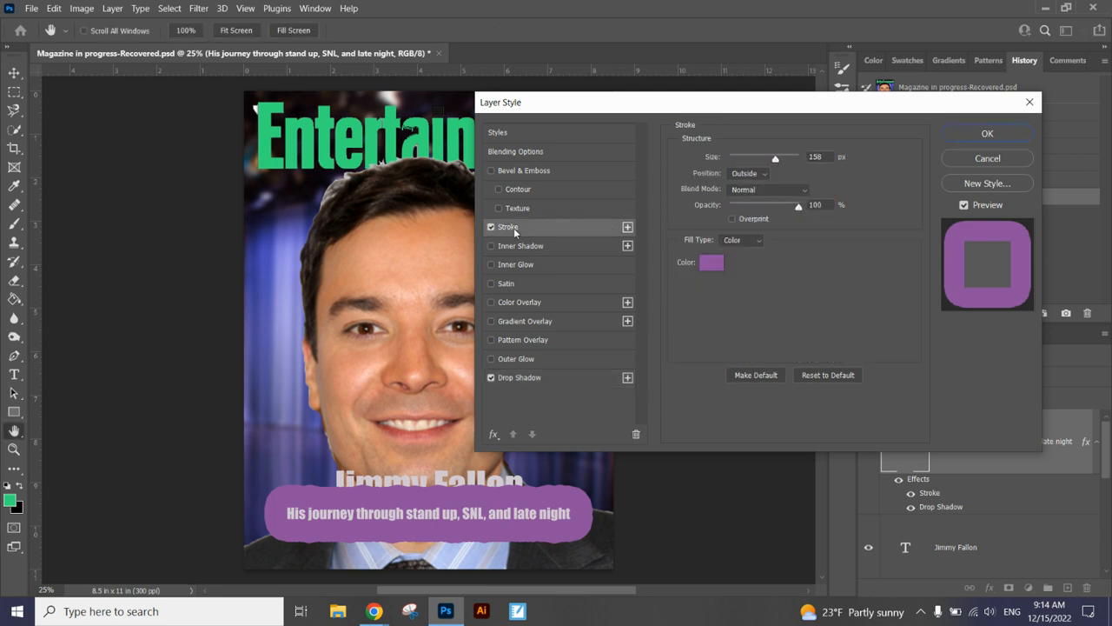
left_click_drag(773, 160, 737, 159)
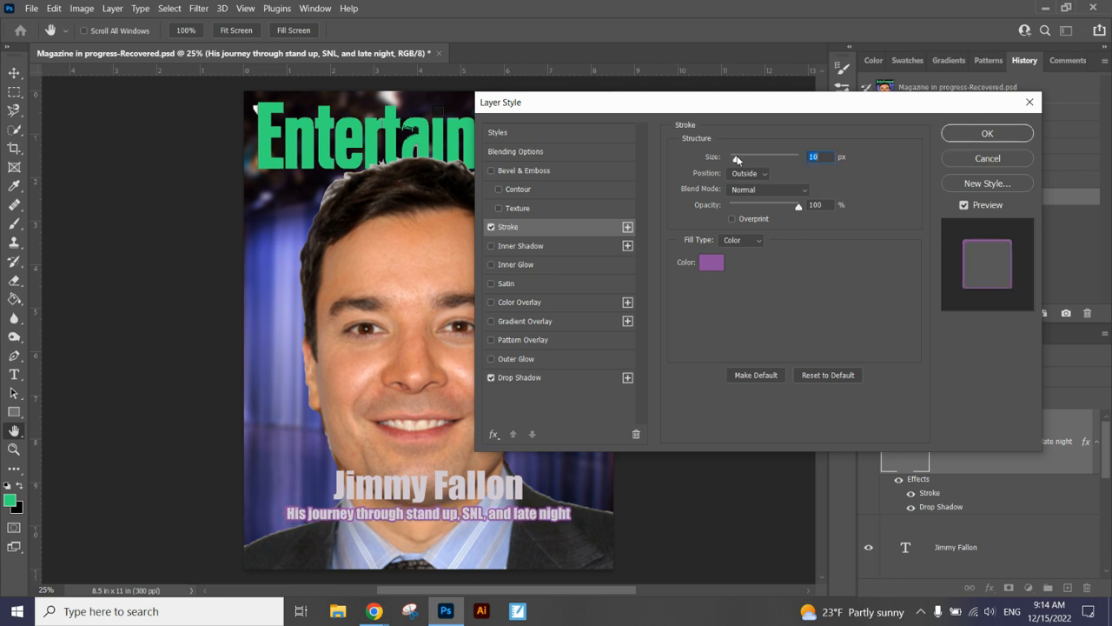
- Turn off both the stroke and the drop shadow on the cover line description layer
left_click(491, 228)
left_click(491, 377)
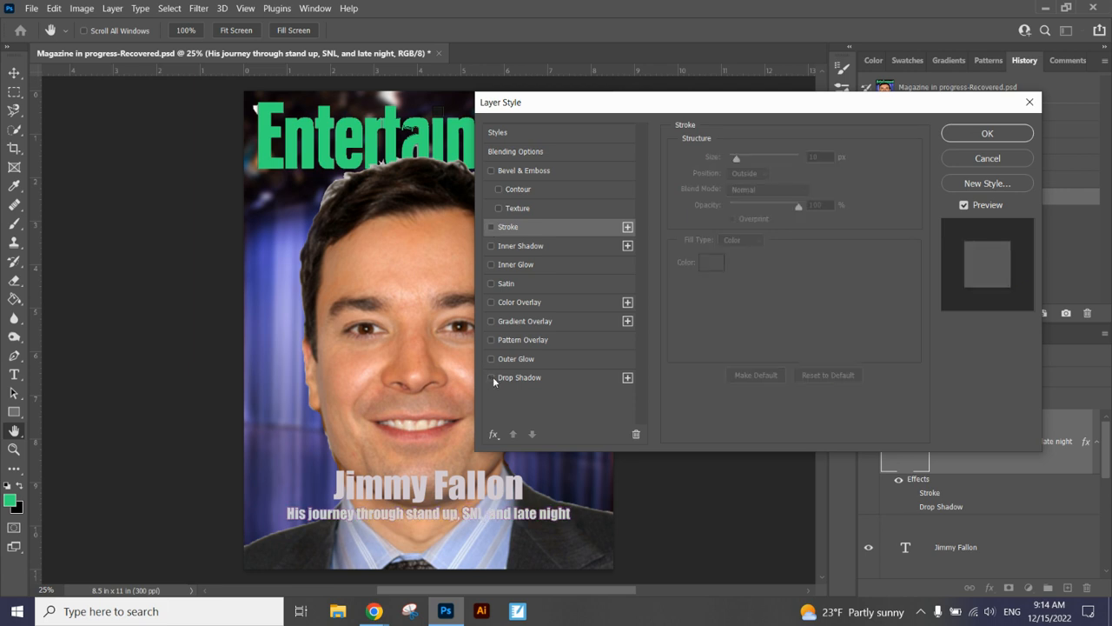
left_click(1021, 137)
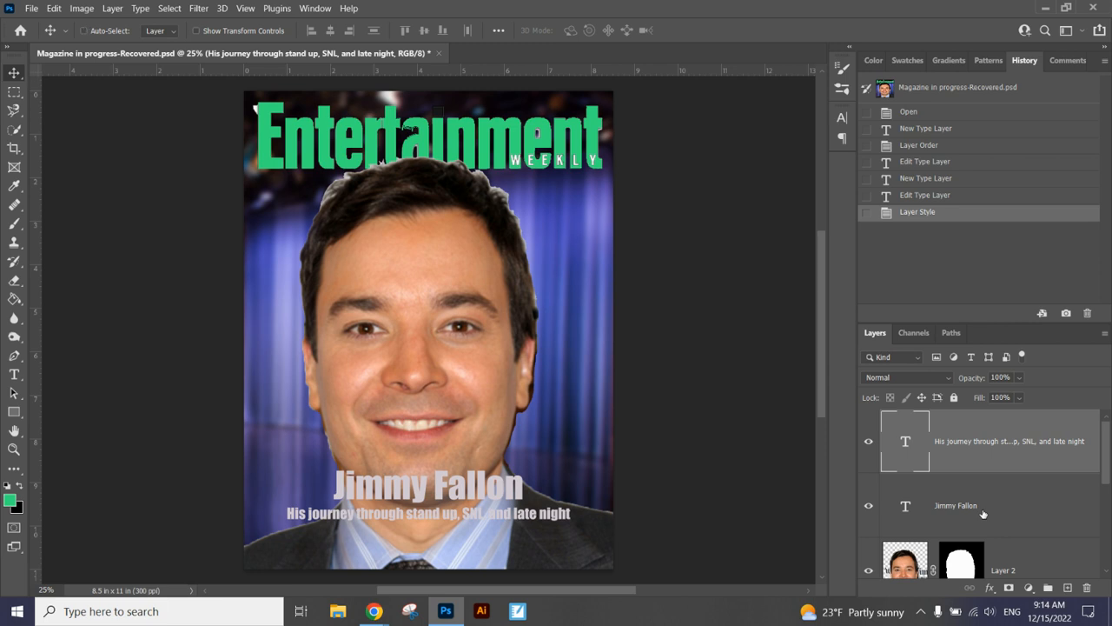
- Move both text layers down below the chin, and shift "Jimmy Fallon" to the left edge of the cover
left_click(983, 514, "shift")
left_click_drag(428, 494, 426, 529)
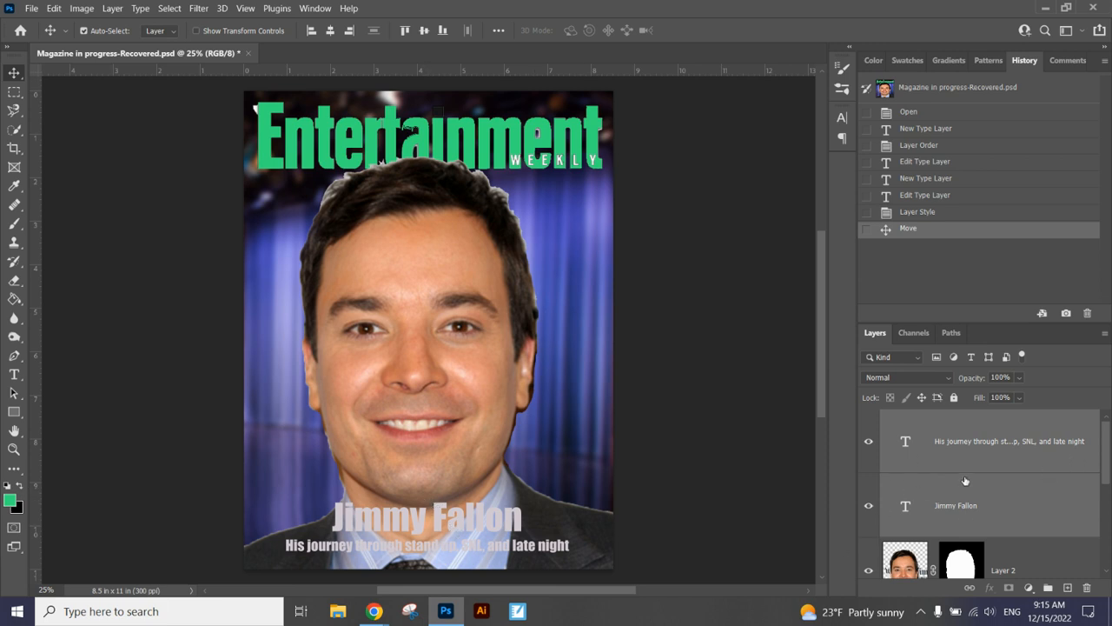
left_click(973, 485)
left_click_drag(415, 519, 336, 516)
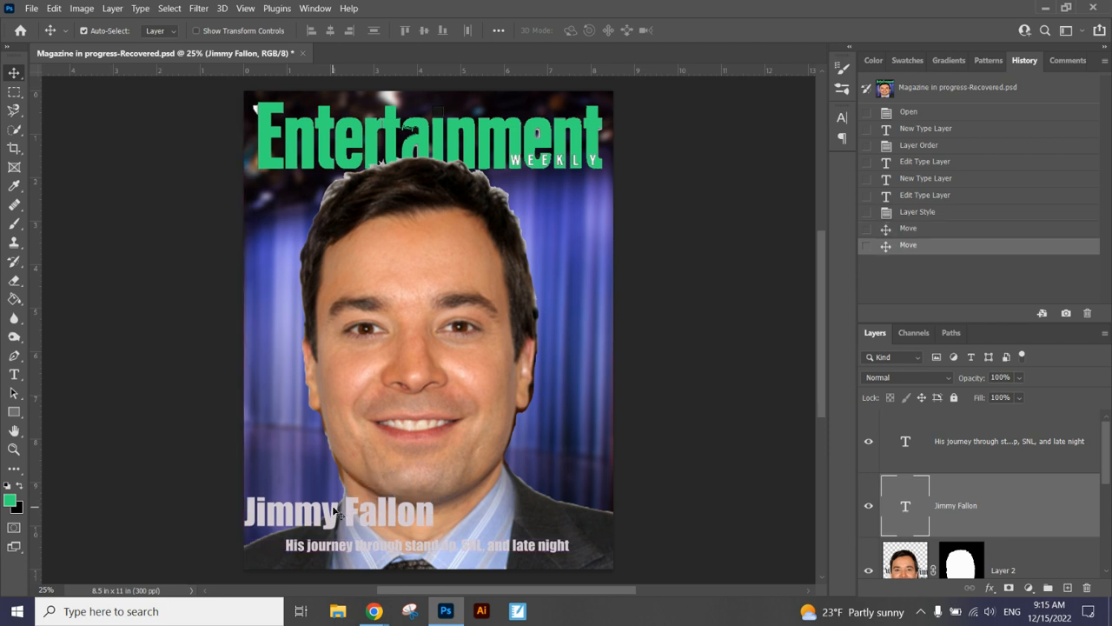
double_click(912, 508)
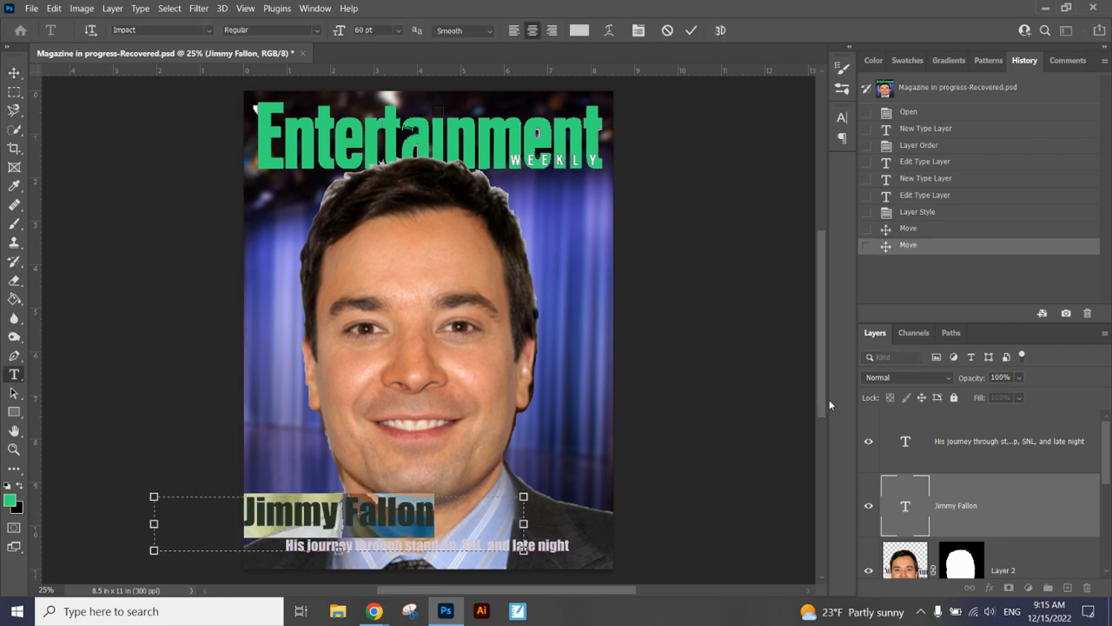
left_click(692, 32)
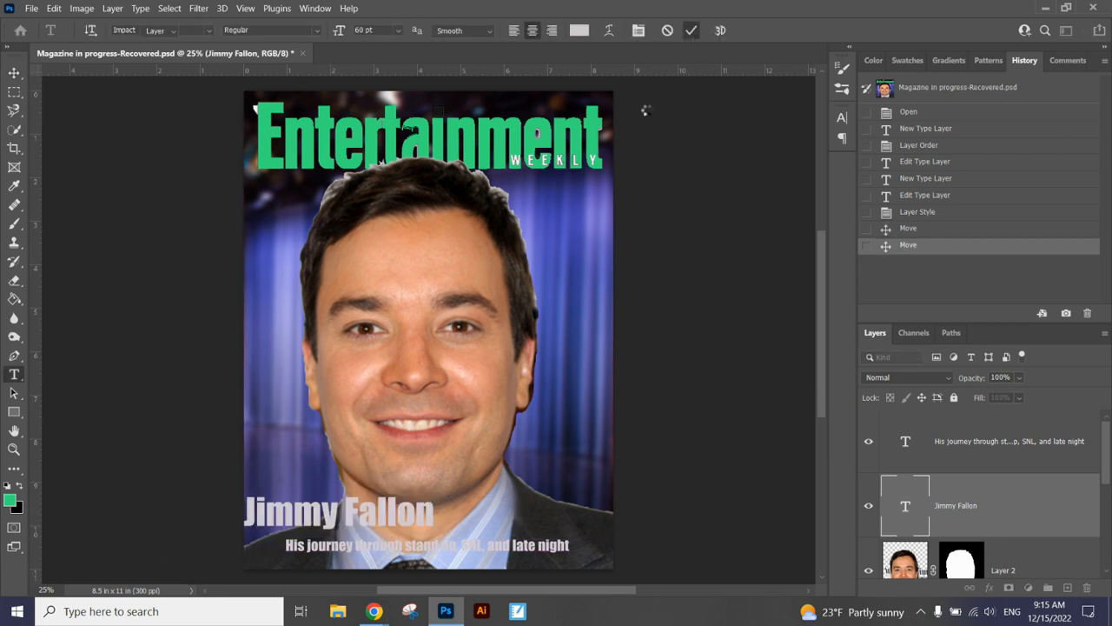
- Break the description into two lines after "stand" and move it to the cover's left edge beneath "Jimmy Fallon"
double_click(909, 445)
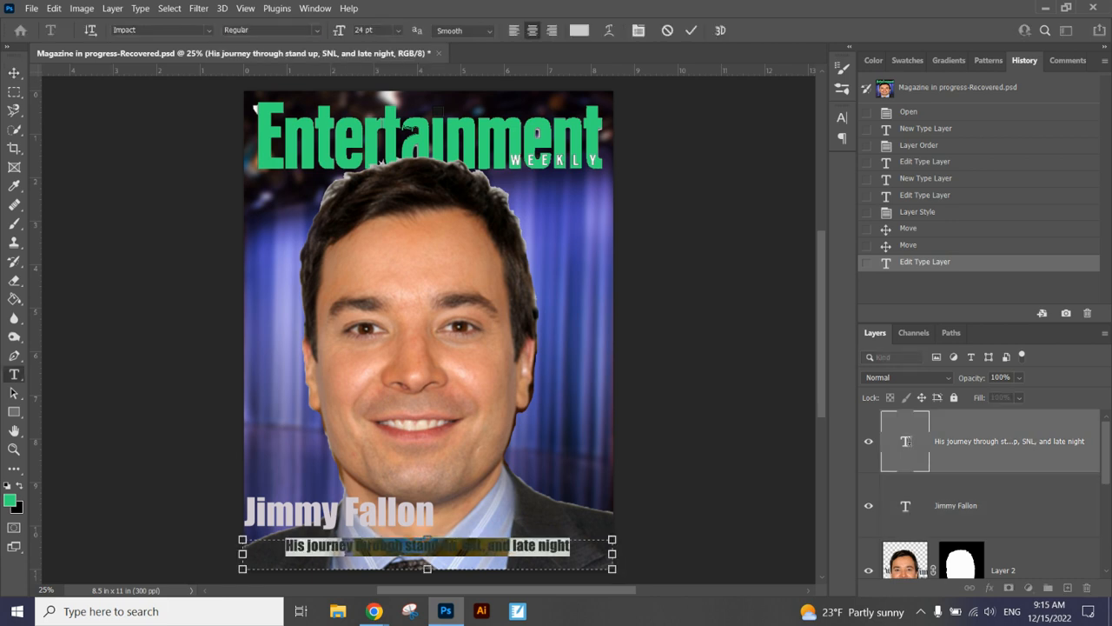
left_click(446, 546)
key("Return")
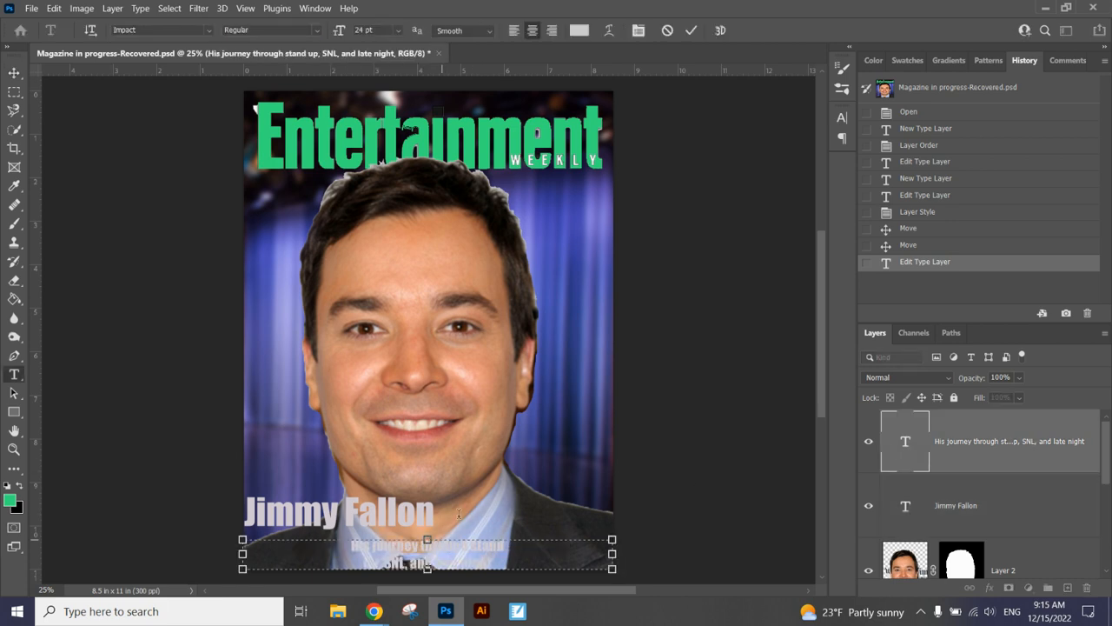
left_click(14, 72)
left_click_drag(445, 554, 340, 548)
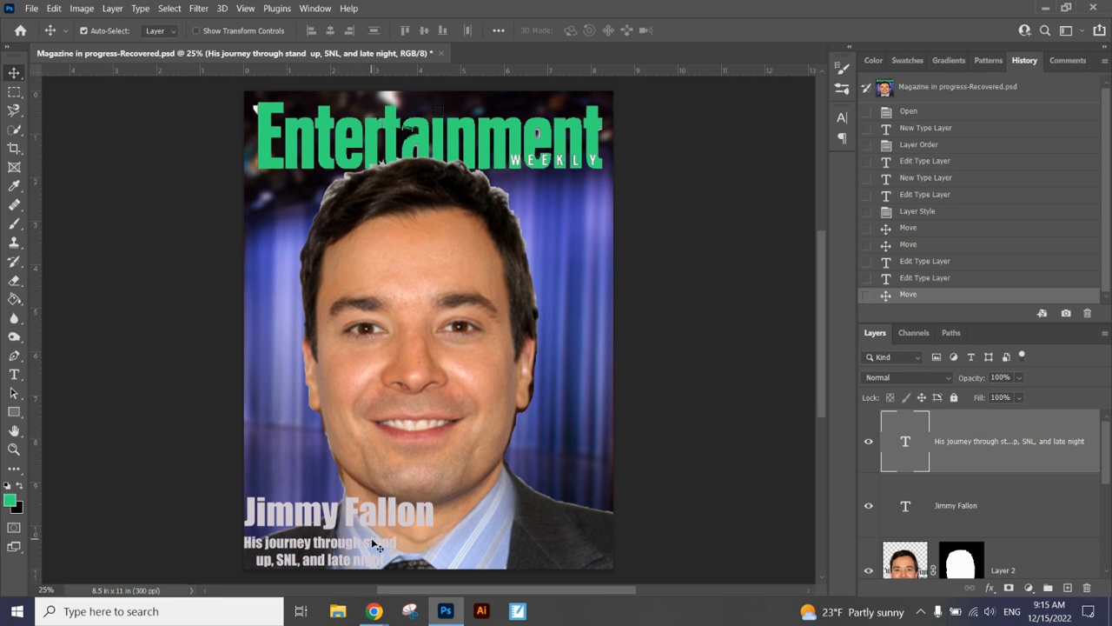
- Nudge the description and the "Jimmy Fallon" text slightly right, away from the cover's left edge
key("shift+Right")
key("shift+Right")
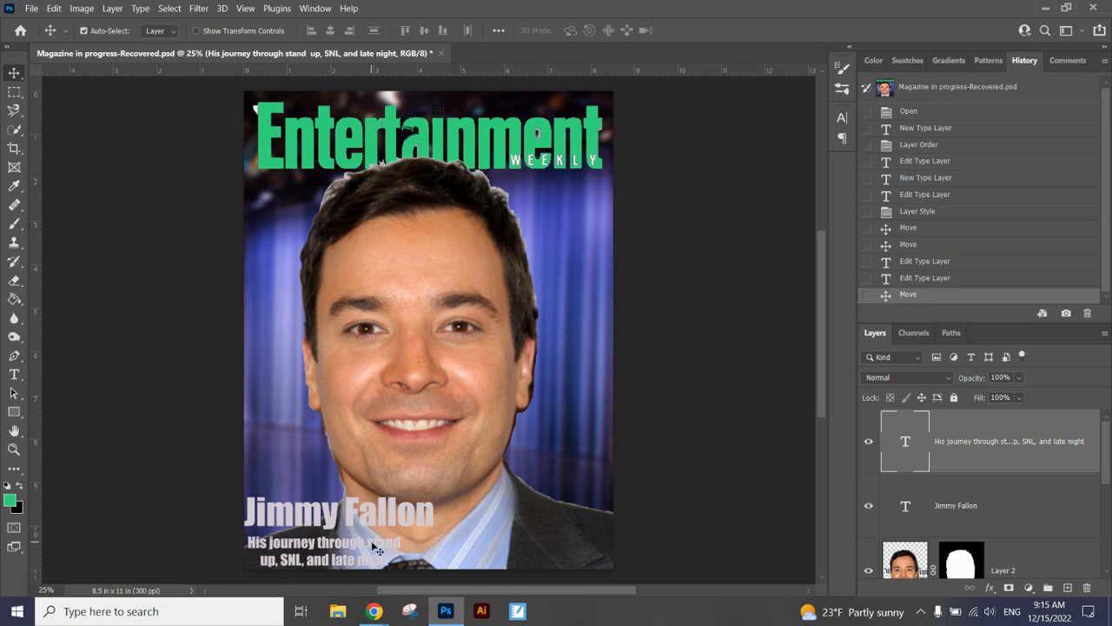
left_click(307, 507)
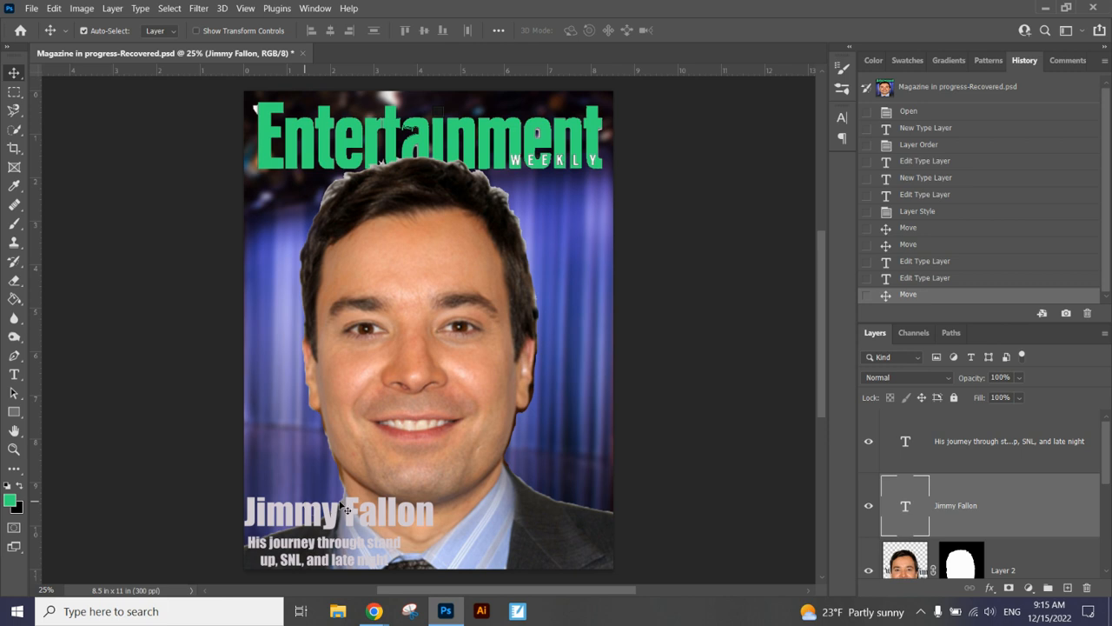
key("shift+Right")
key("shift+Right")
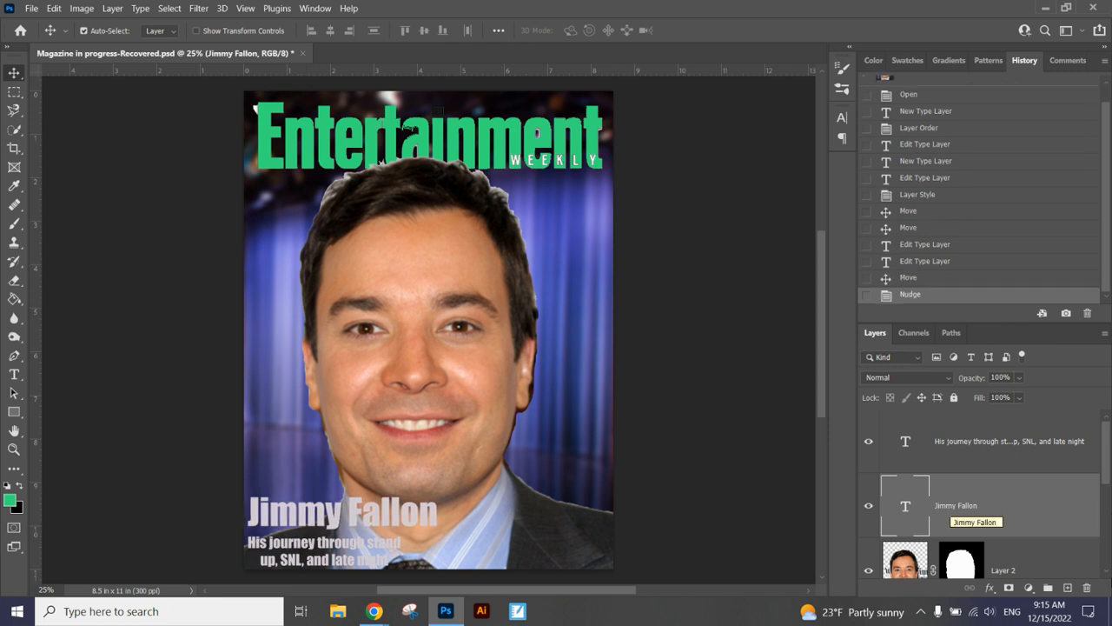
- Scale the portrait on Layer 2 to 92% and move it right and up, clearing space beside the cover text
left_click_drag(1108, 460, 1108, 473)
left_click(945, 510)
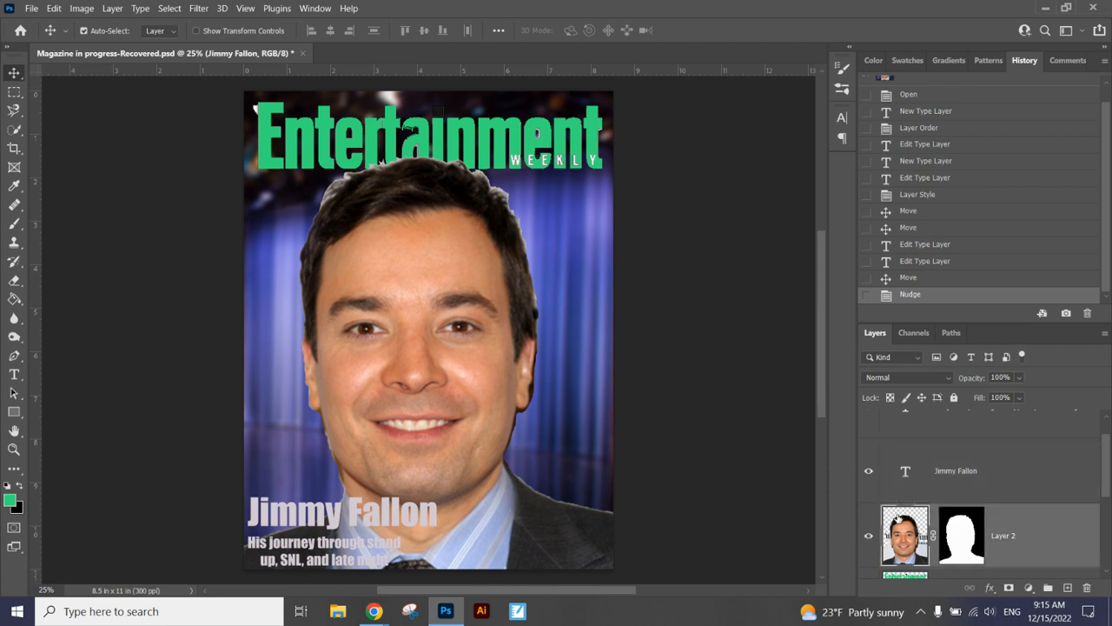
key("ctrl+t")
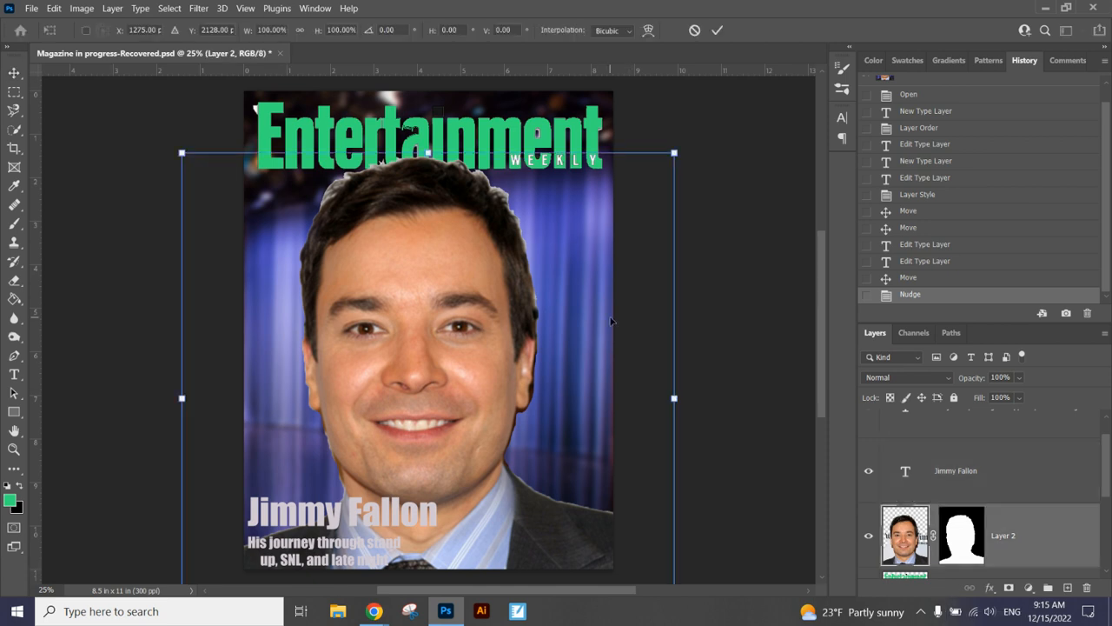
left_click_drag(676, 153, 635, 192)
left_click_drag(392, 359, 447, 322)
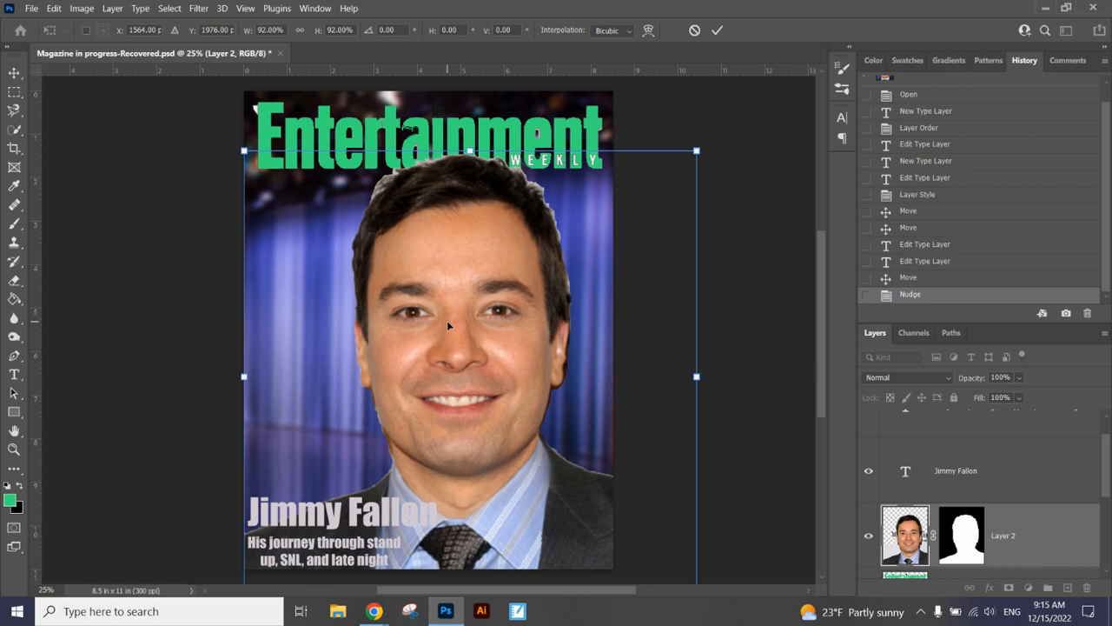
left_click_drag(443, 370, 443, 372)
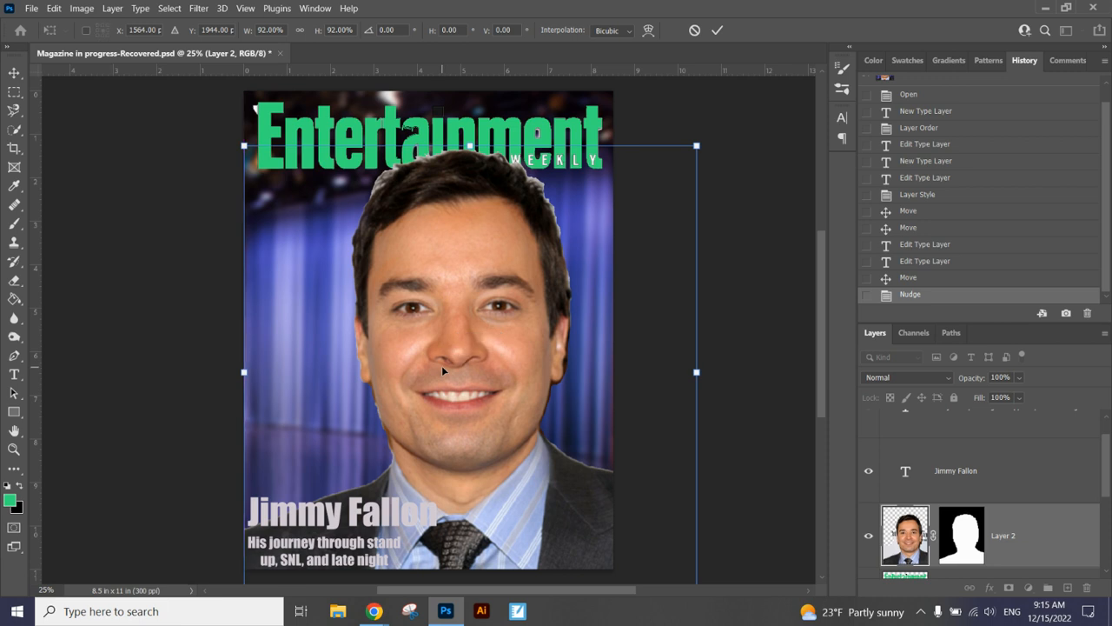
key("Return")
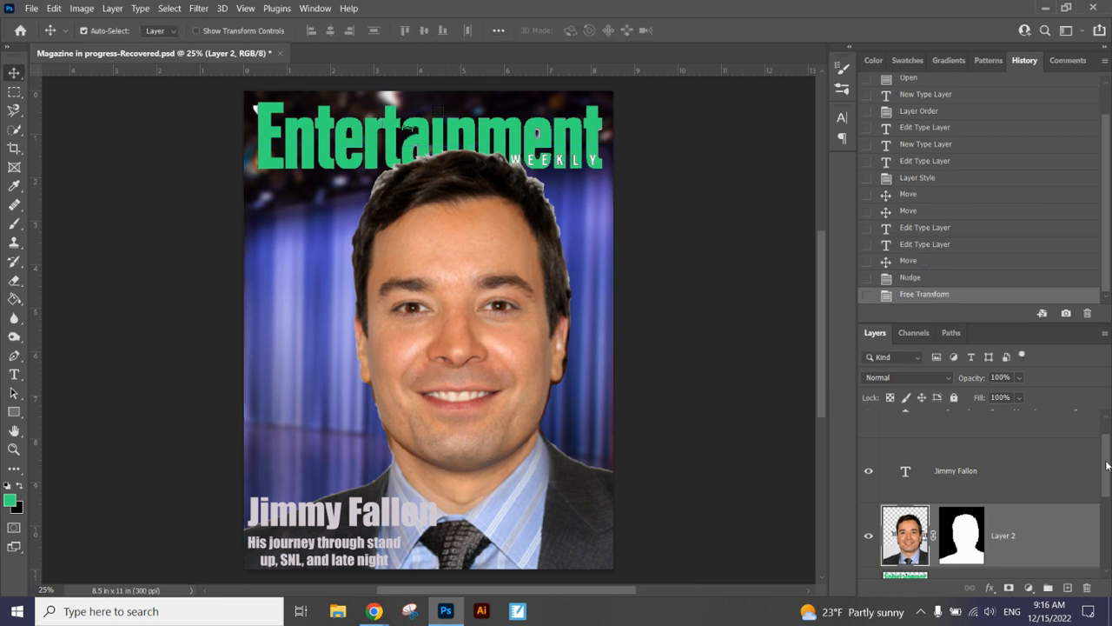
- Select all of the cover line description's text for editing and open the Character settings
scroll(1108, 469, "down", 1)
scroll(1108, 469, "up", 2)
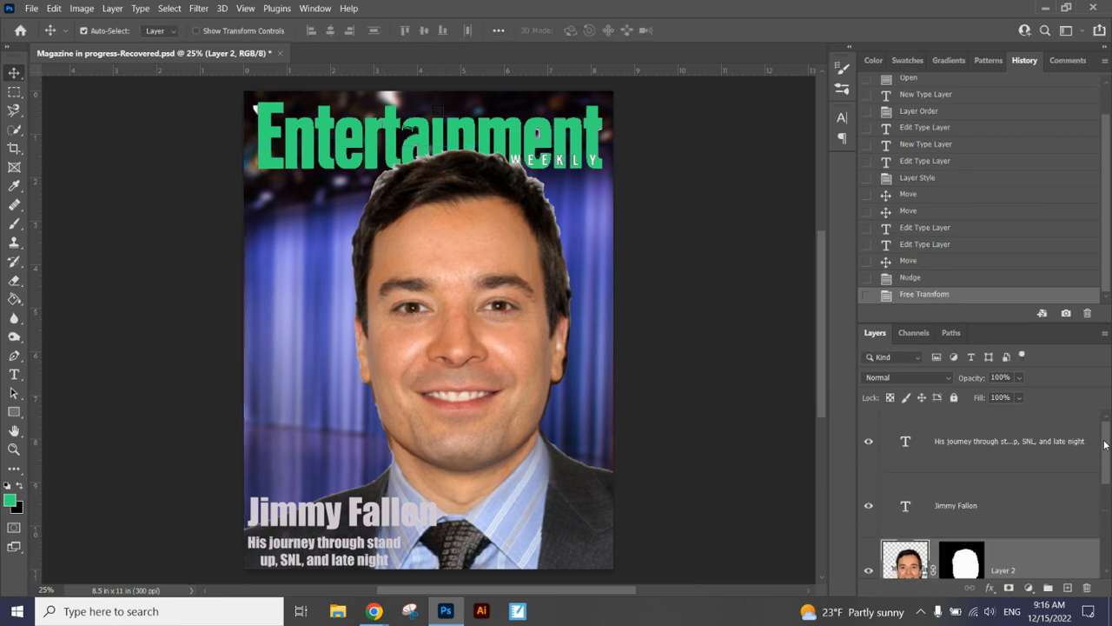
scroll(1106, 477, "down", 2)
scroll(1107, 476, "down", 1)
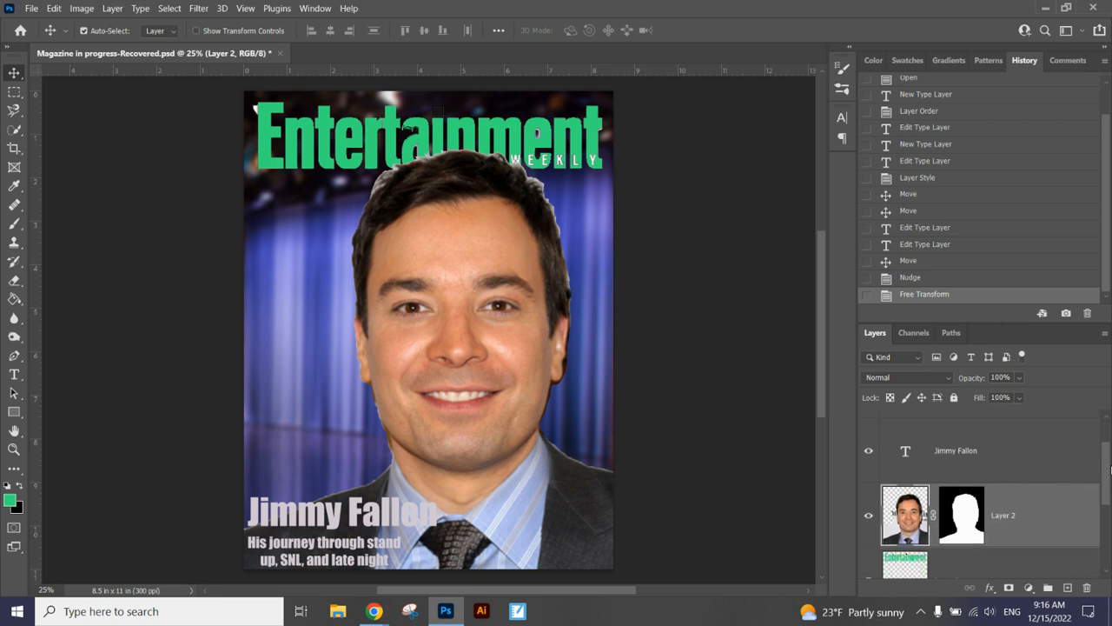
scroll(1106, 429, "up", 2)
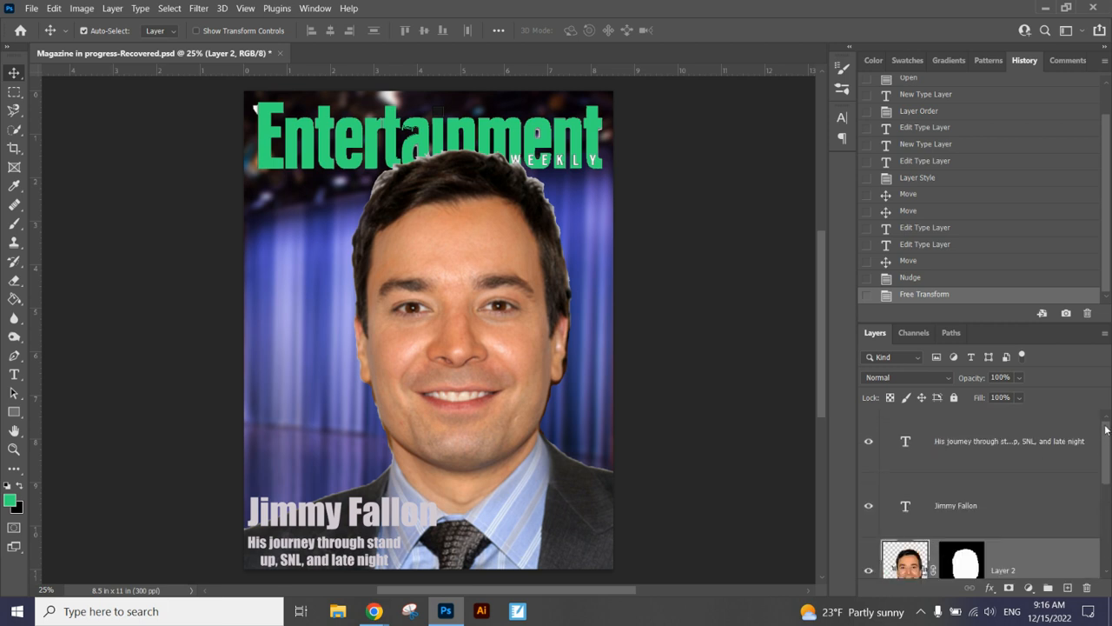
double_click(905, 442)
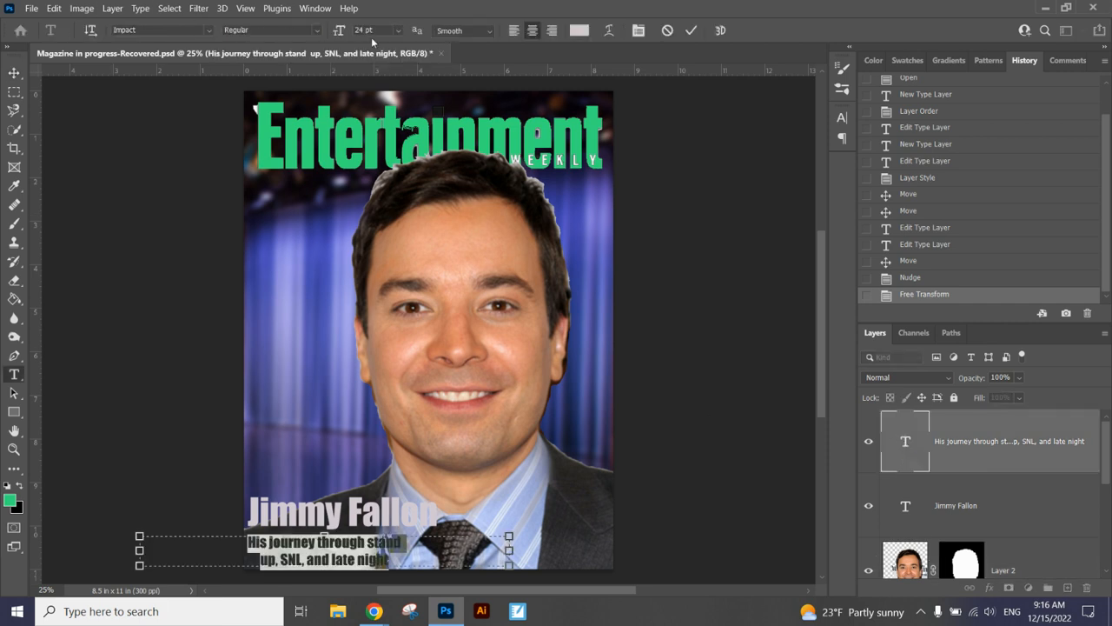
left_click(313, 8)
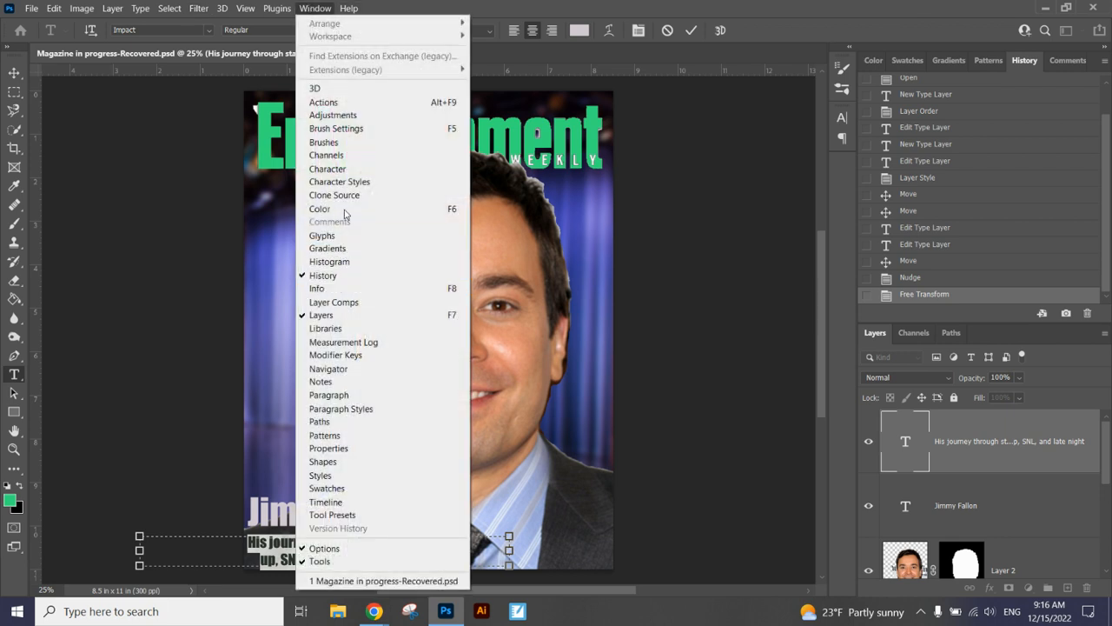
left_click(352, 170)
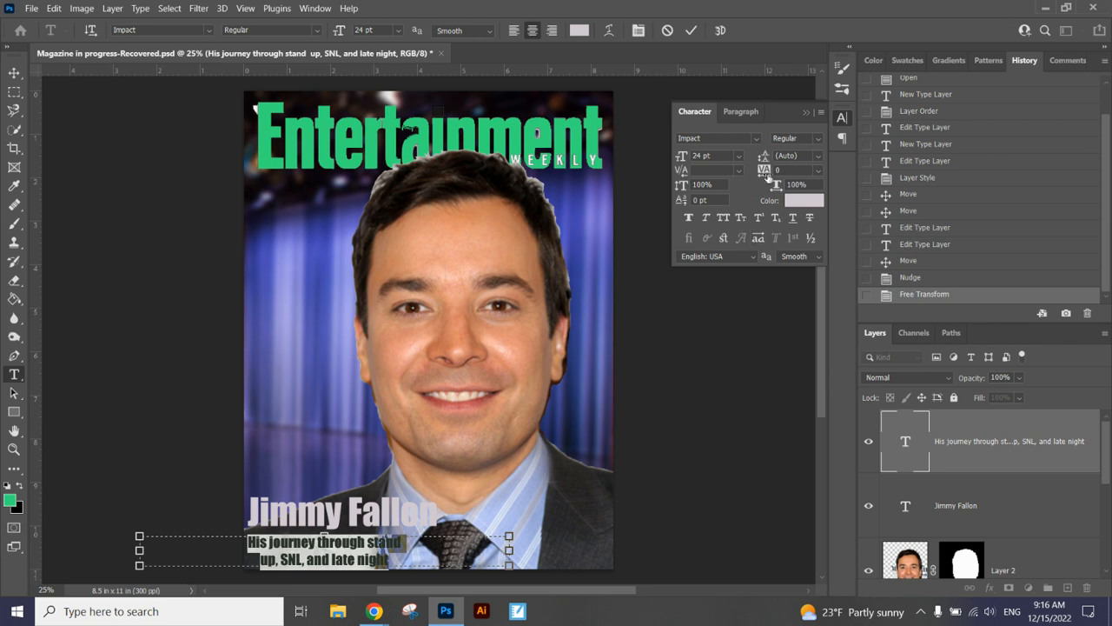
- Try leading values of 14 pt and 18 pt on the two-line description text
left_click(819, 158)
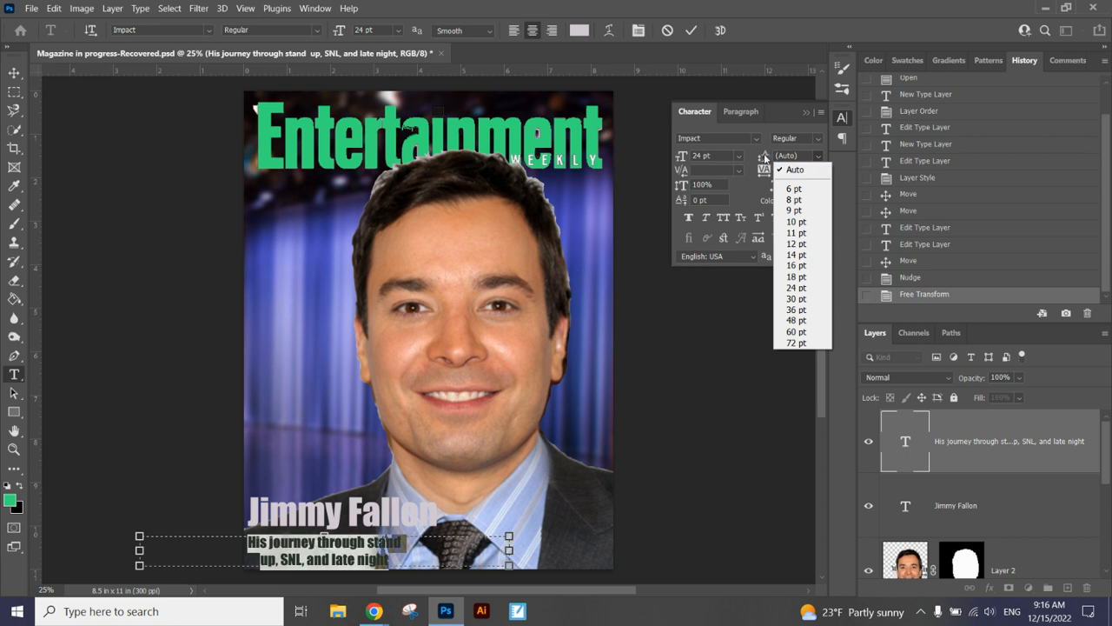
left_click(800, 255)
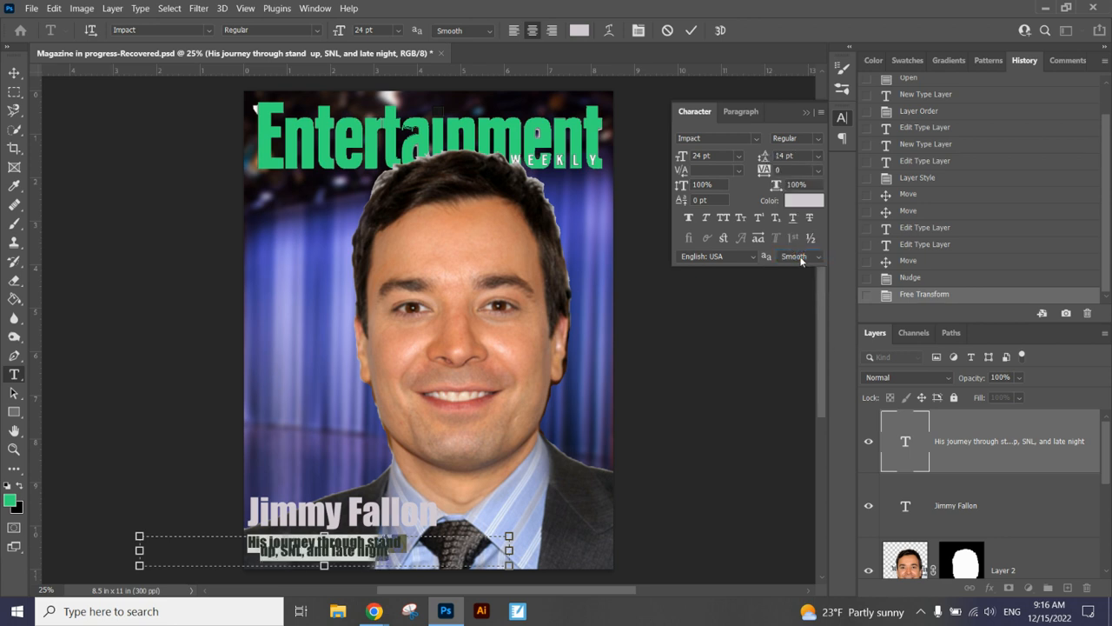
left_click(818, 156)
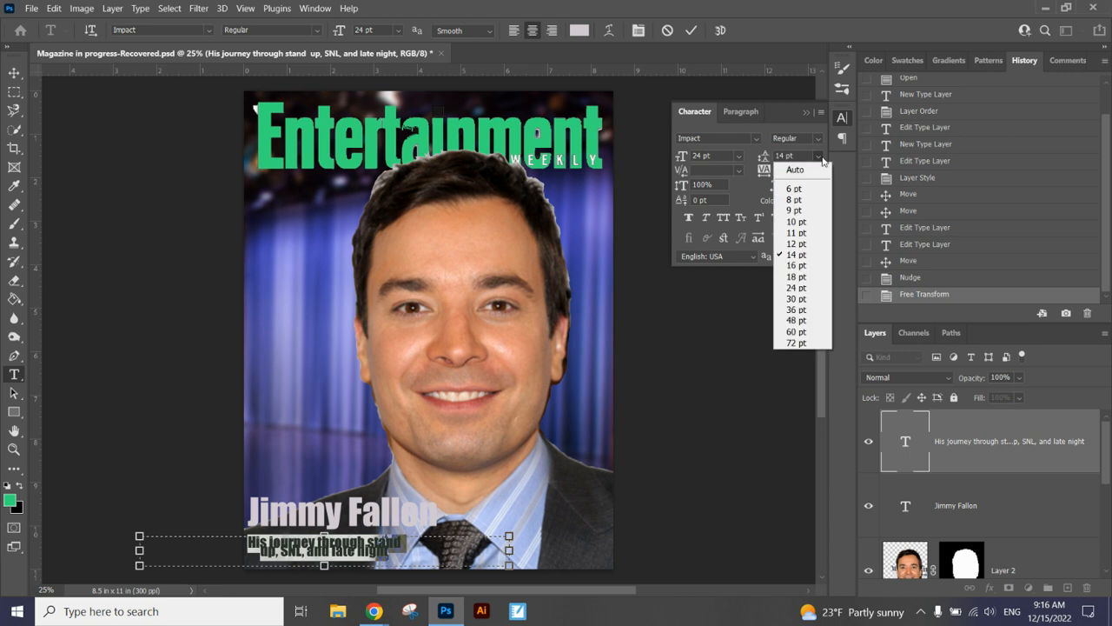
left_click(796, 276)
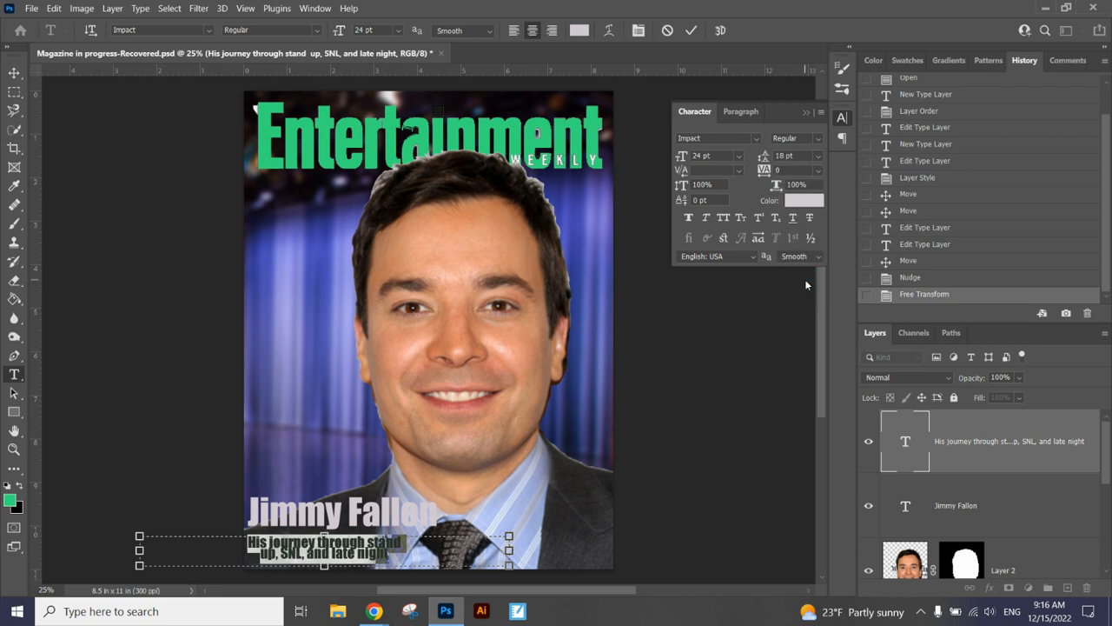
- Set the leading of the cover line description to 24 pt
key("ctrl+plus")
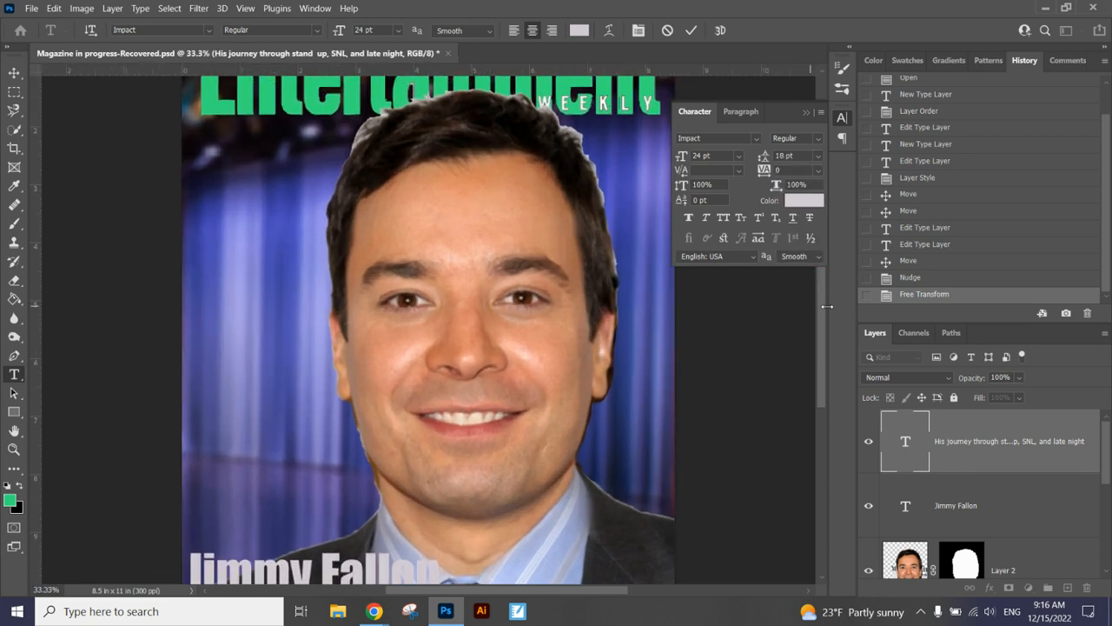
left_click_drag(822, 318, 820, 381)
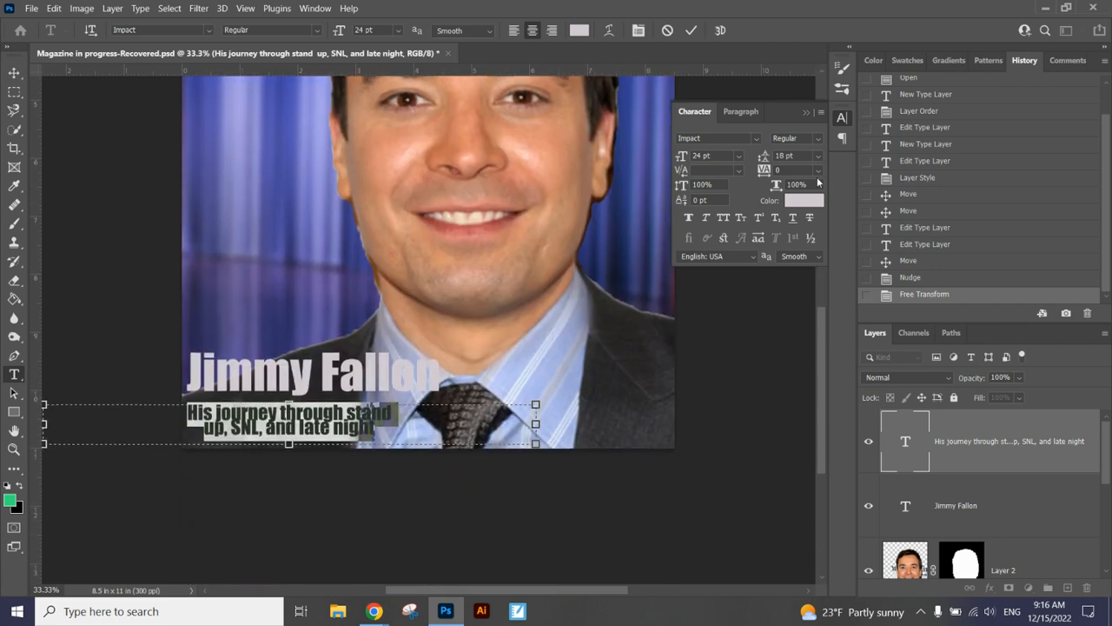
left_click(818, 160)
left_click(796, 289)
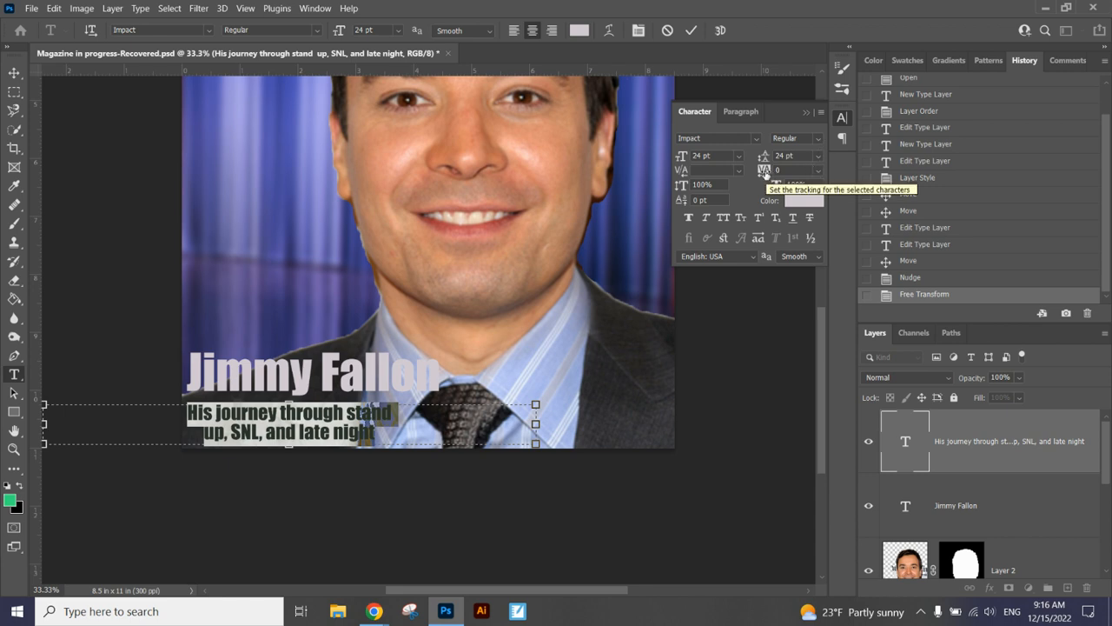
- Try tracking values of -10 and -50 on the description text and return the tracking to 0
left_click(818, 170)
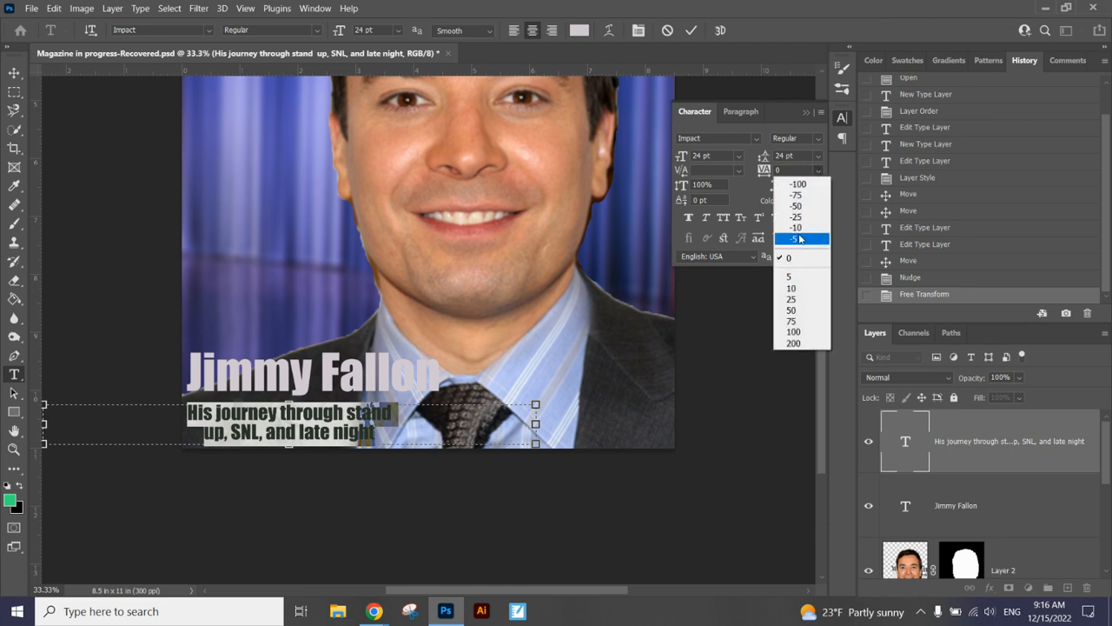
left_click(798, 228)
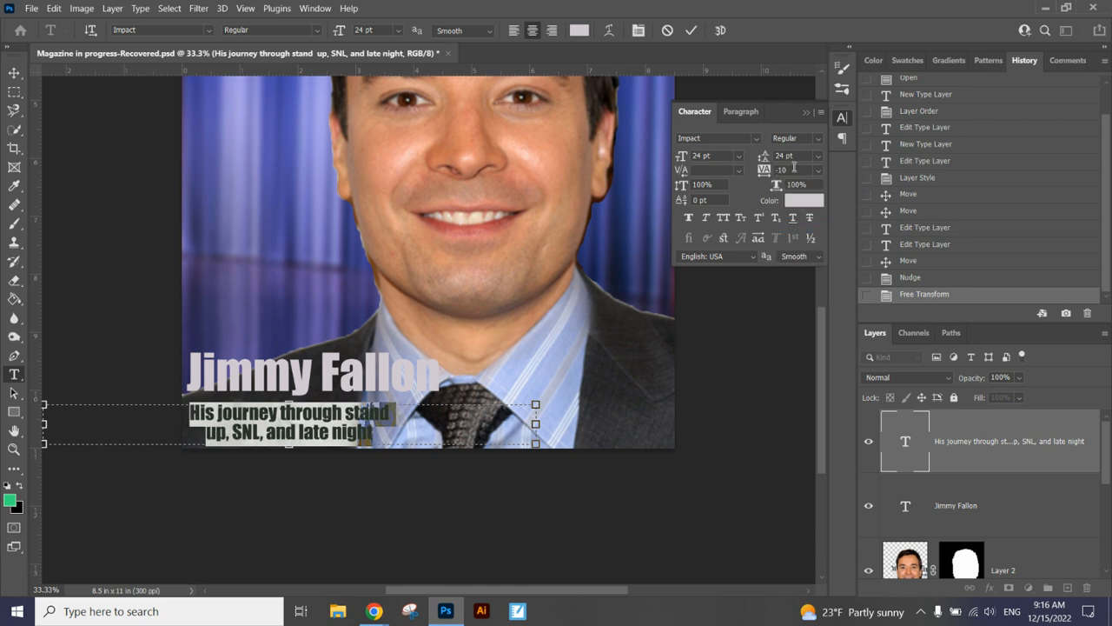
left_click(816, 172)
left_click(804, 211)
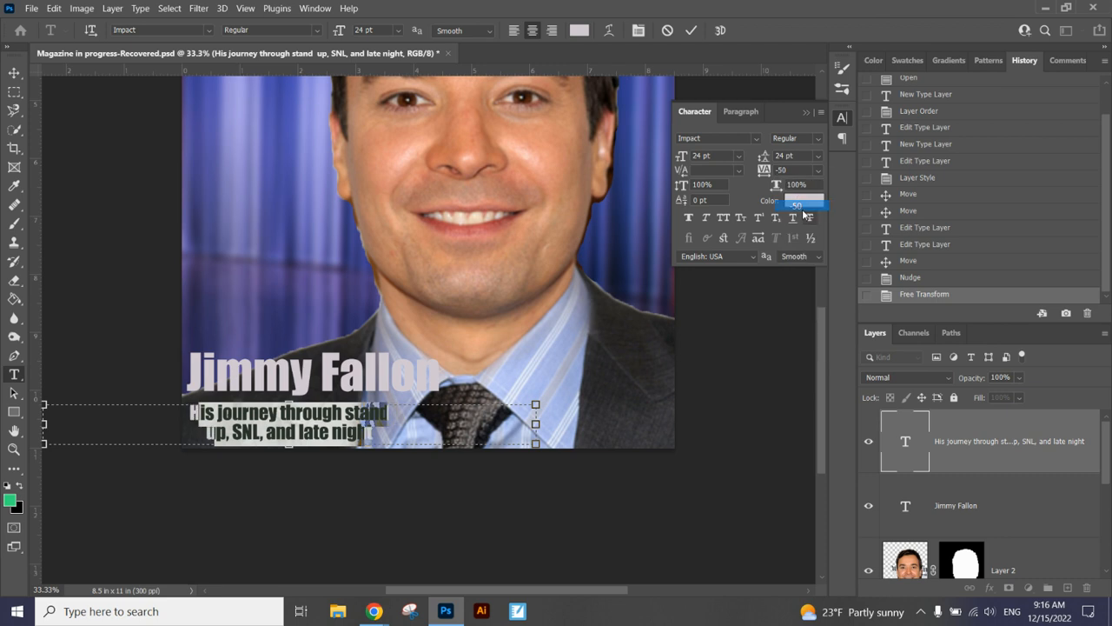
left_click(816, 171)
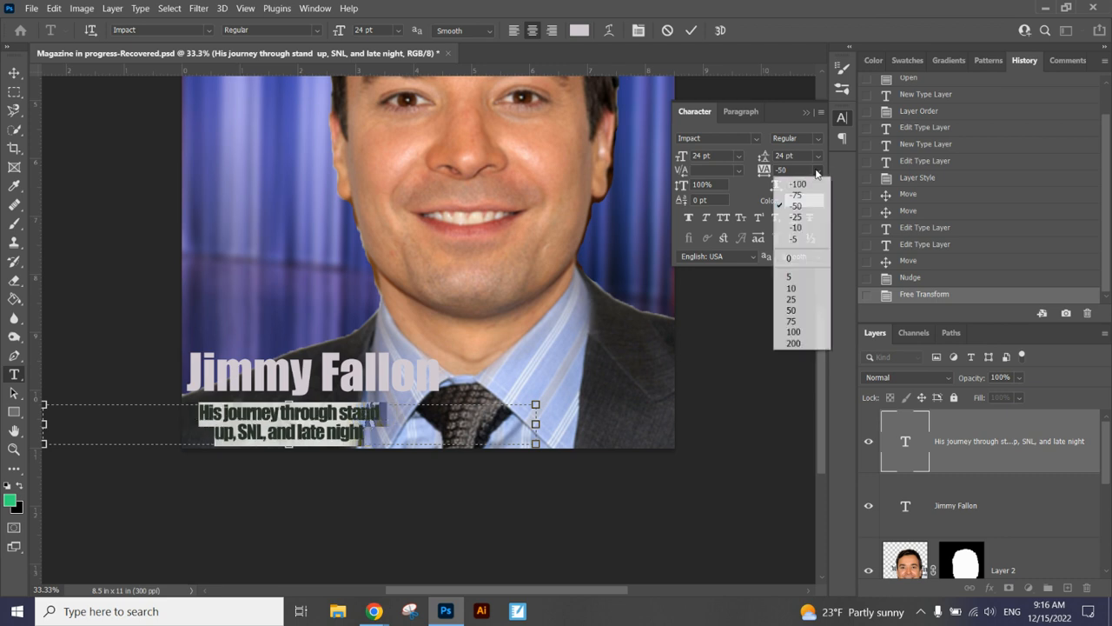
left_click(806, 261)
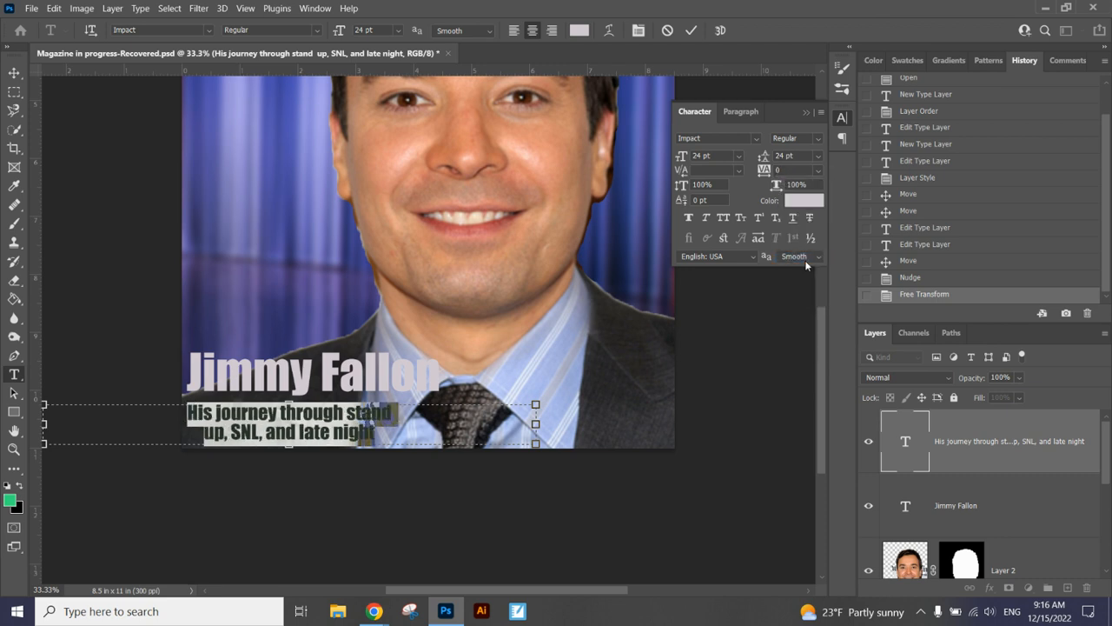
- Close the Character settings and commit the description's text edit, switching to the Move tool
left_click(803, 114)
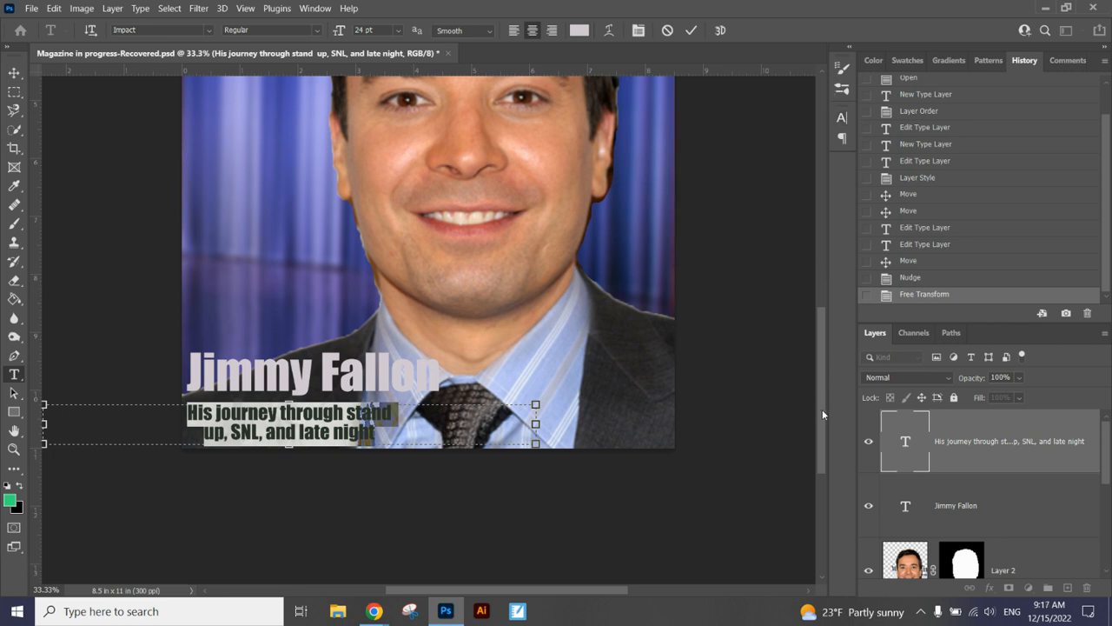
left_click_drag(822, 409, 823, 326)
left_click(691, 33)
key("v")
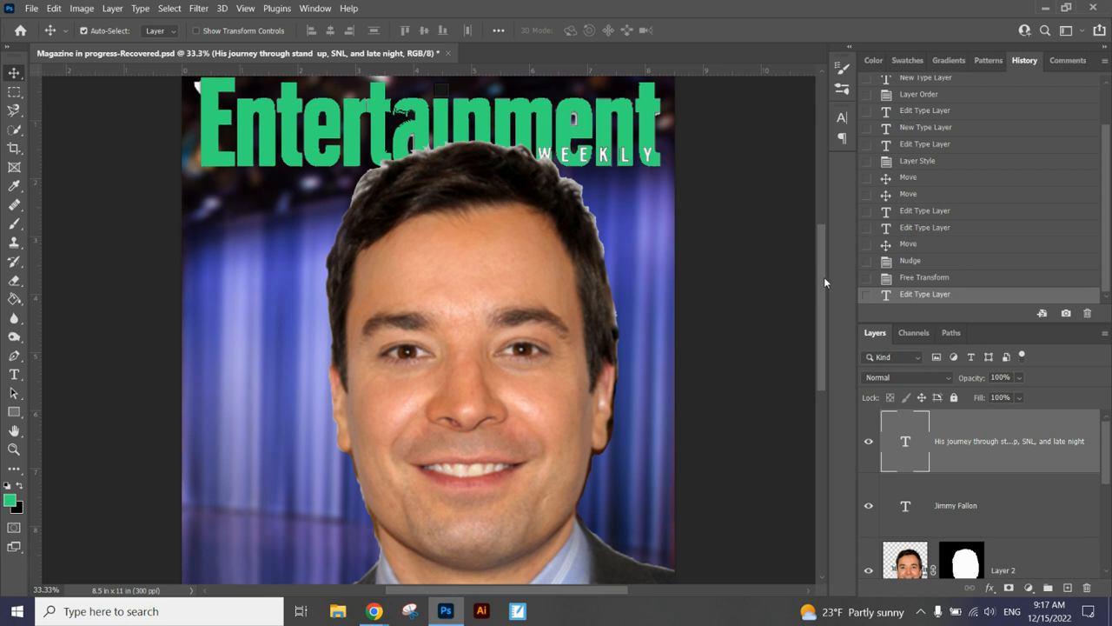
left_click_drag(820, 285, 823, 330)
- Switch to Chrome, examine the Entertainment Weekly cover search results and the "Fall TV Preview - Dexter: New Blood" cover, and return to Photoshop
mouse_move(366, 604)
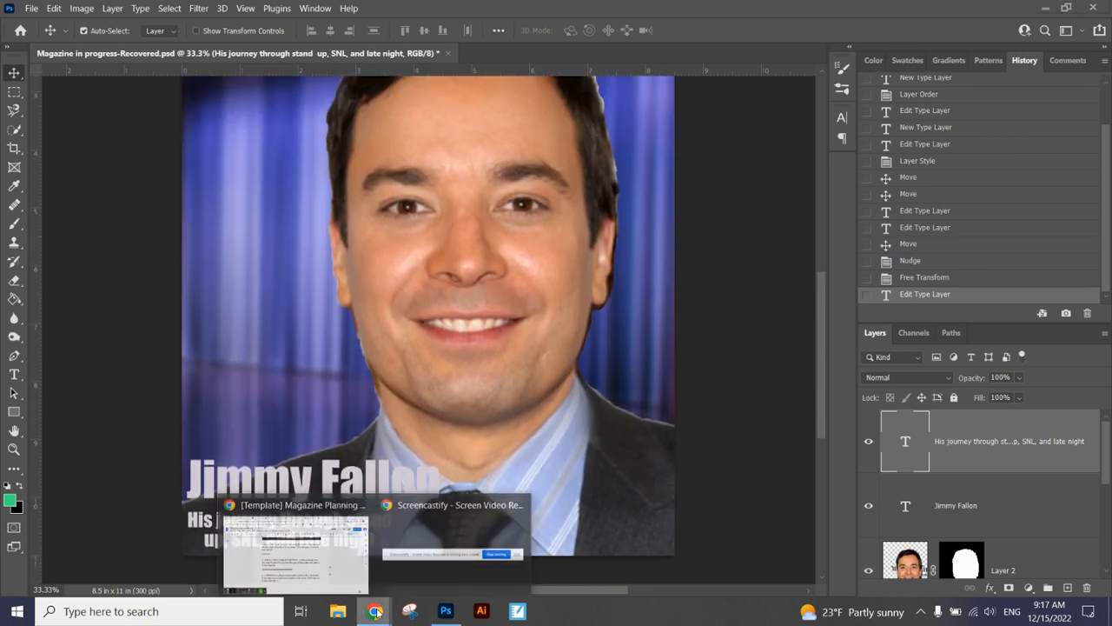
left_click(323, 548)
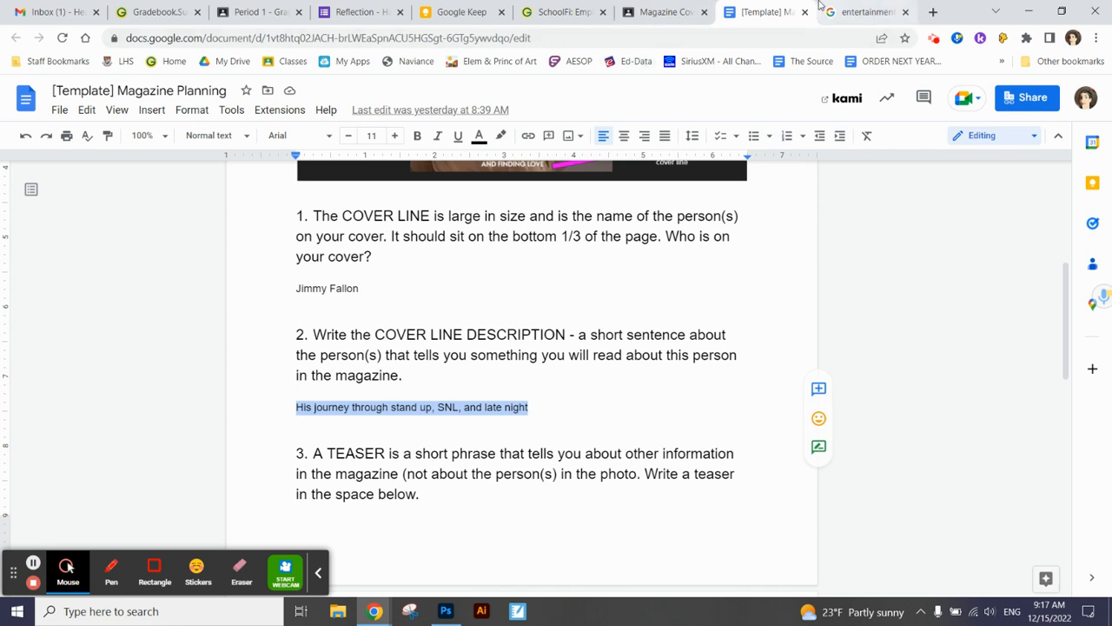
left_click(858, 8)
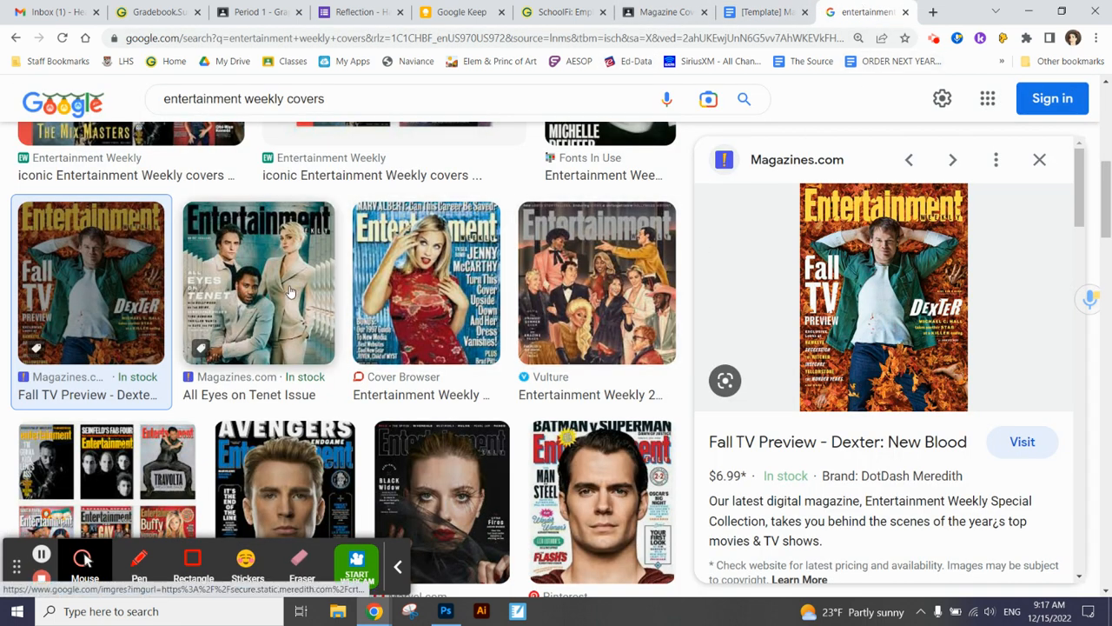
left_click(122, 334)
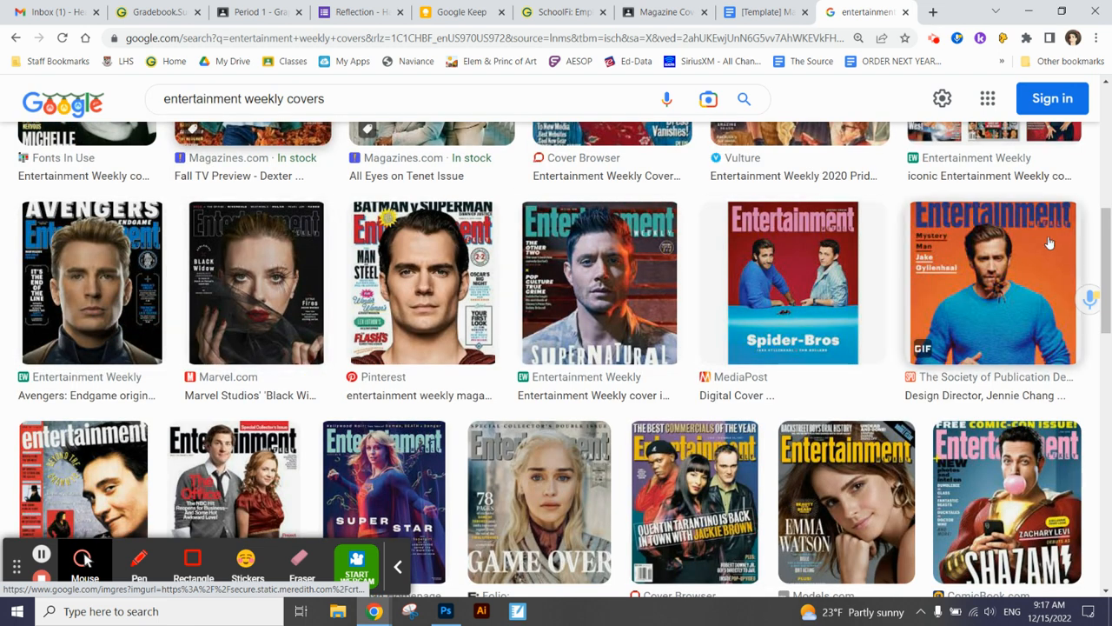
left_click_drag(1105, 265, 1105, 206)
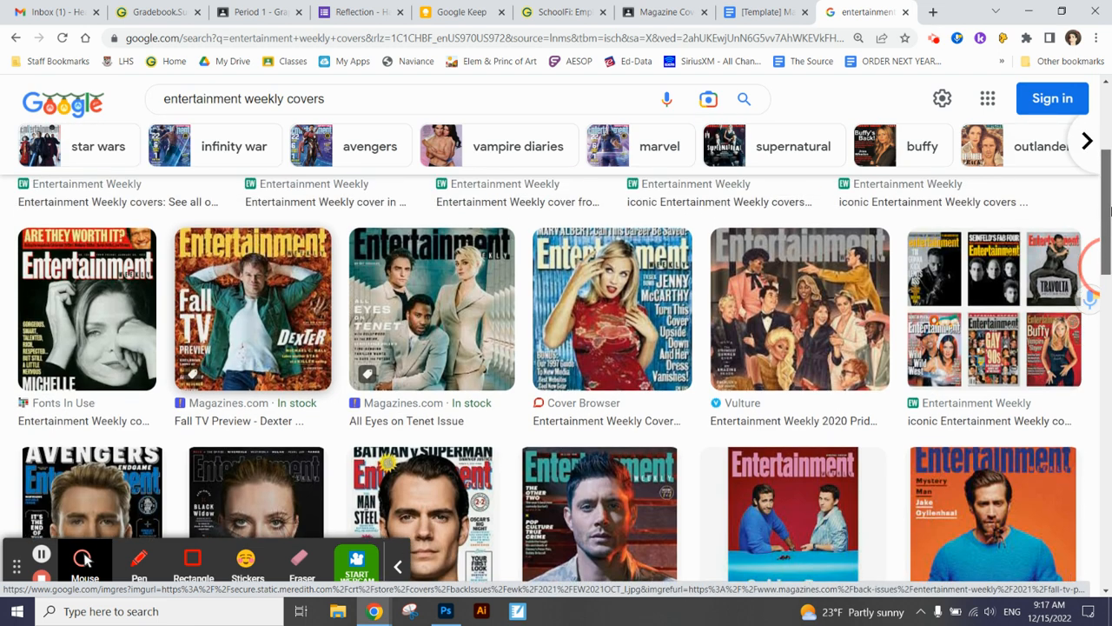
left_click(296, 296)
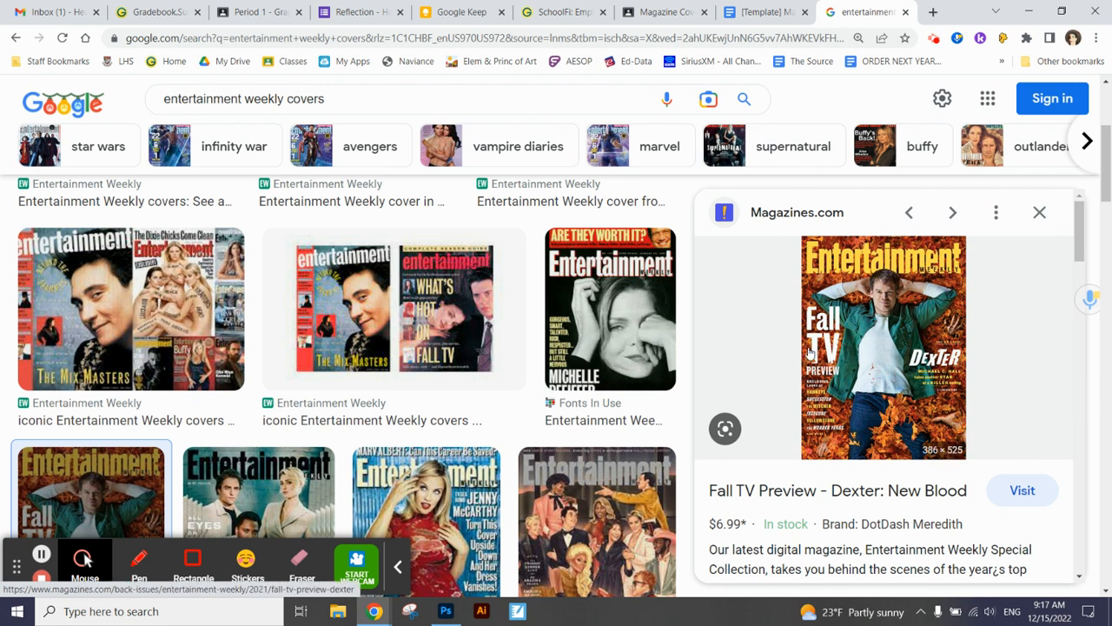
left_click(444, 611)
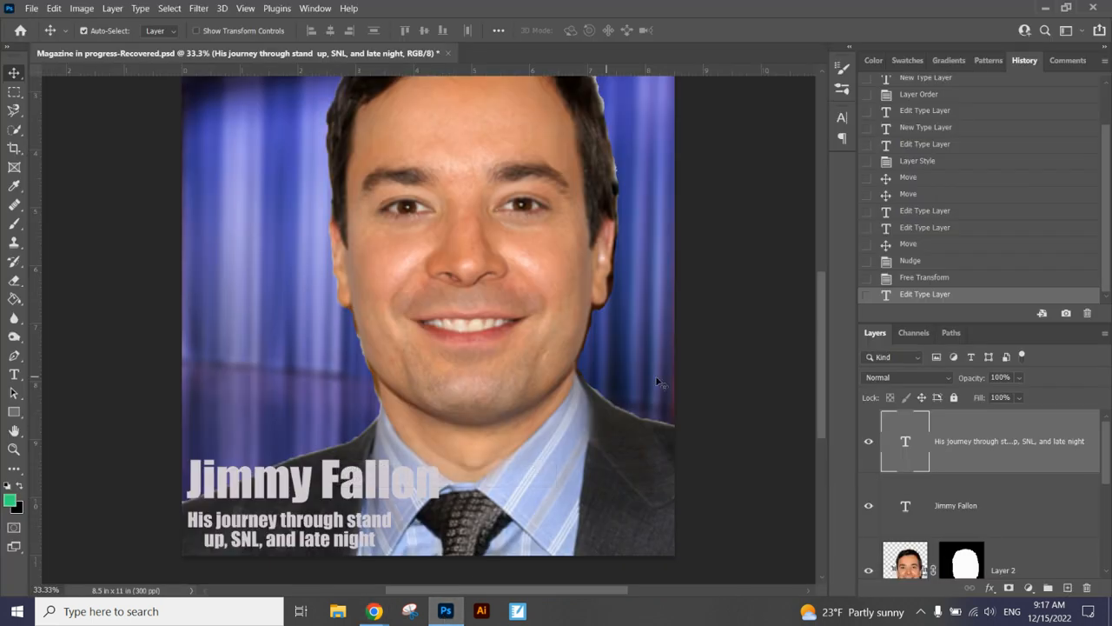
- Draw a paragraph text box about 2.2 by 2.5 in on the curtain beside the face, and open the Magazine Planning document in Chrome
left_click(14, 374)
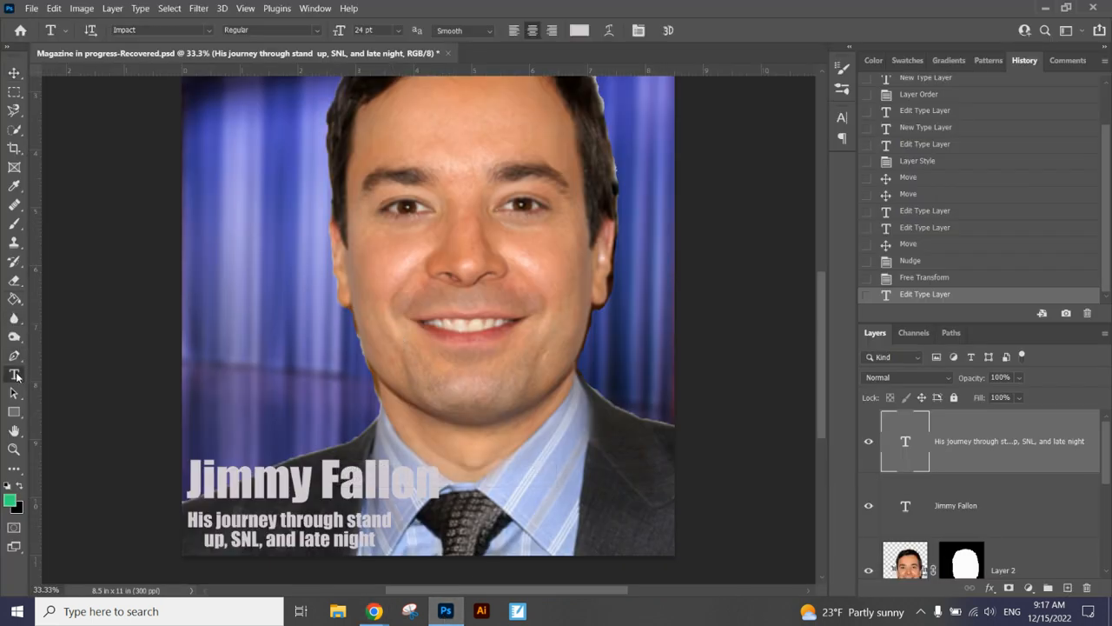
left_click_drag(193, 143, 322, 287)
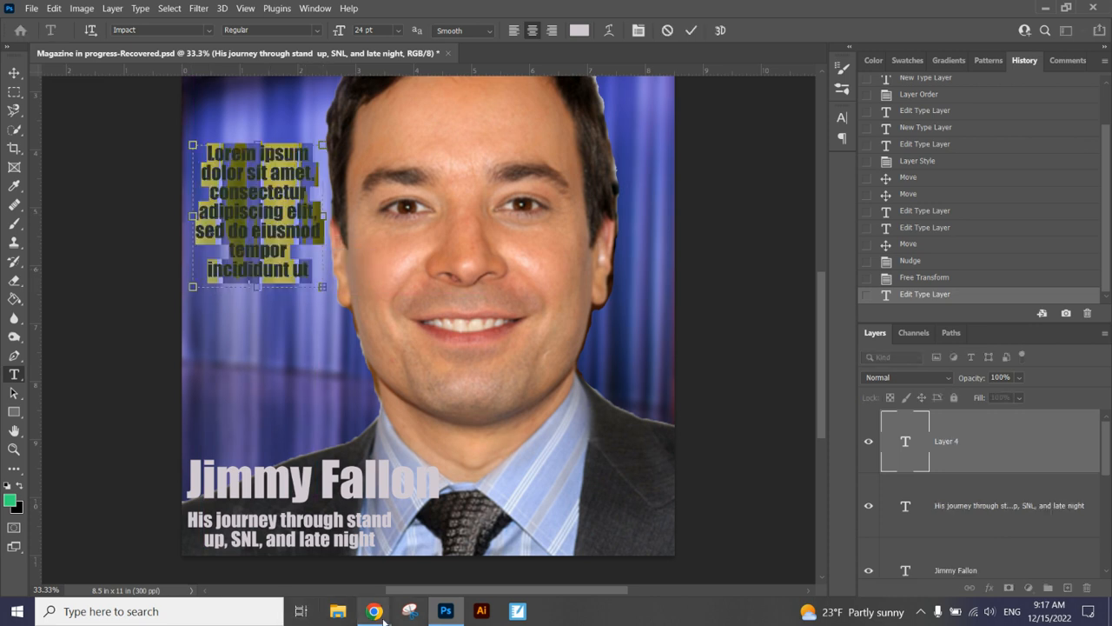
left_click(352, 575)
left_click(765, 12)
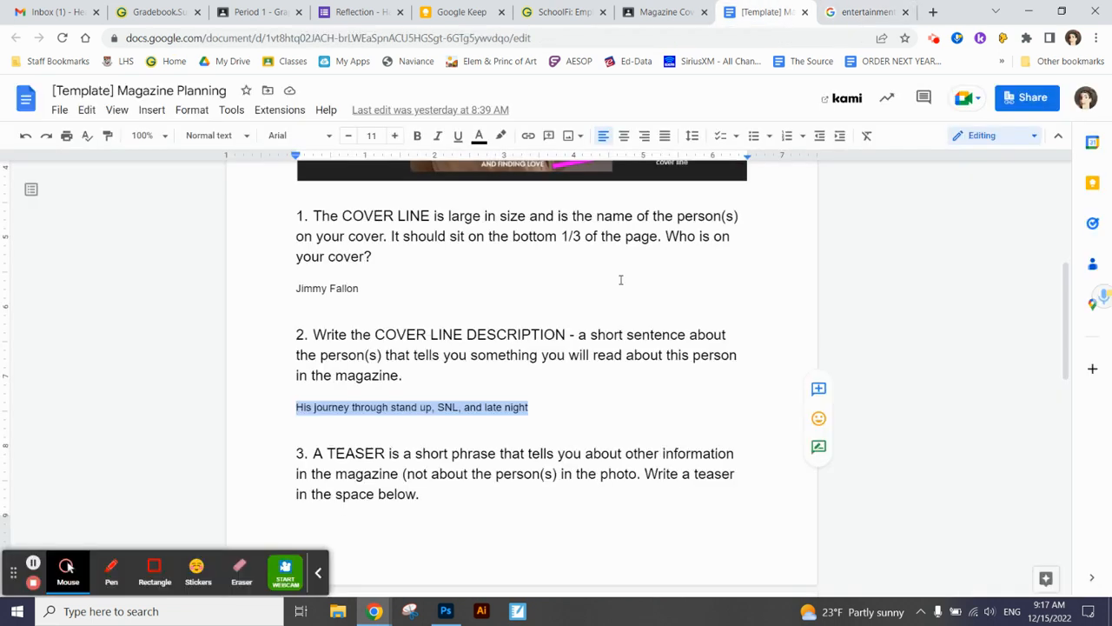
- Copy the first plug, "Can “The Many Saints of Newark” stay true to its Jersey roots?", from the planning document
left_click_drag(1063, 313, 1064, 410)
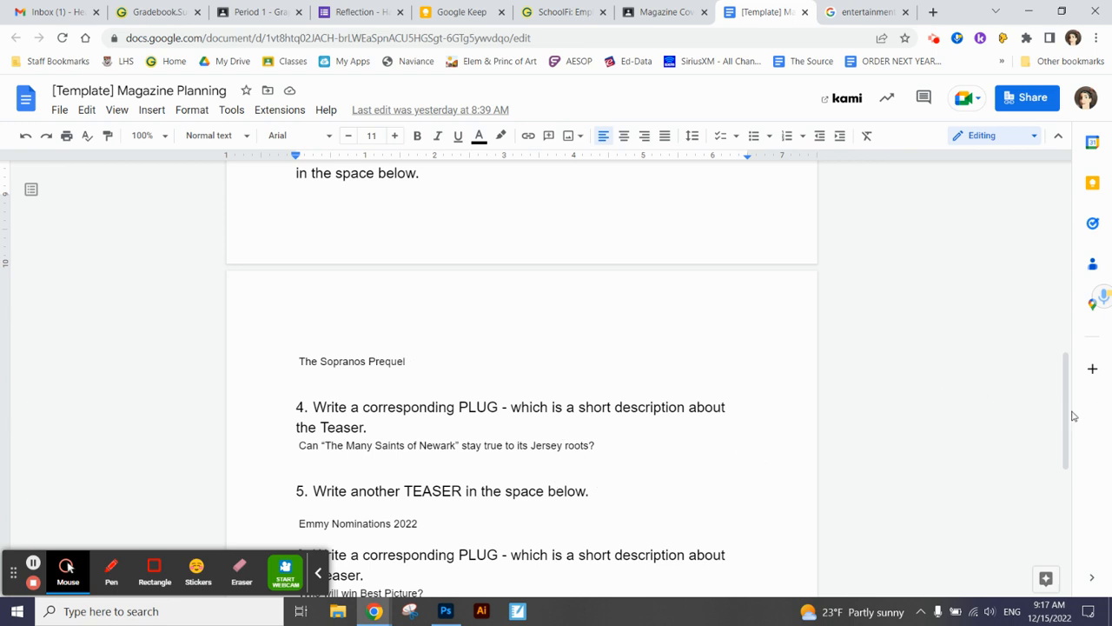
left_click_drag(1068, 408, 1065, 429)
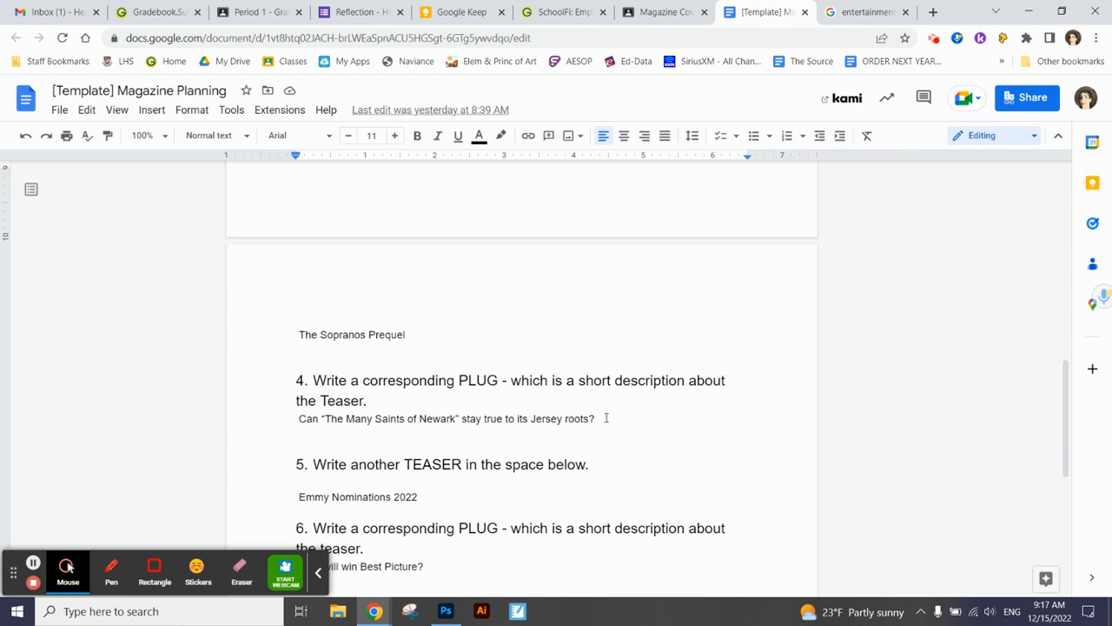
left_click_drag(606, 418, 294, 420)
key("ctrl+c")
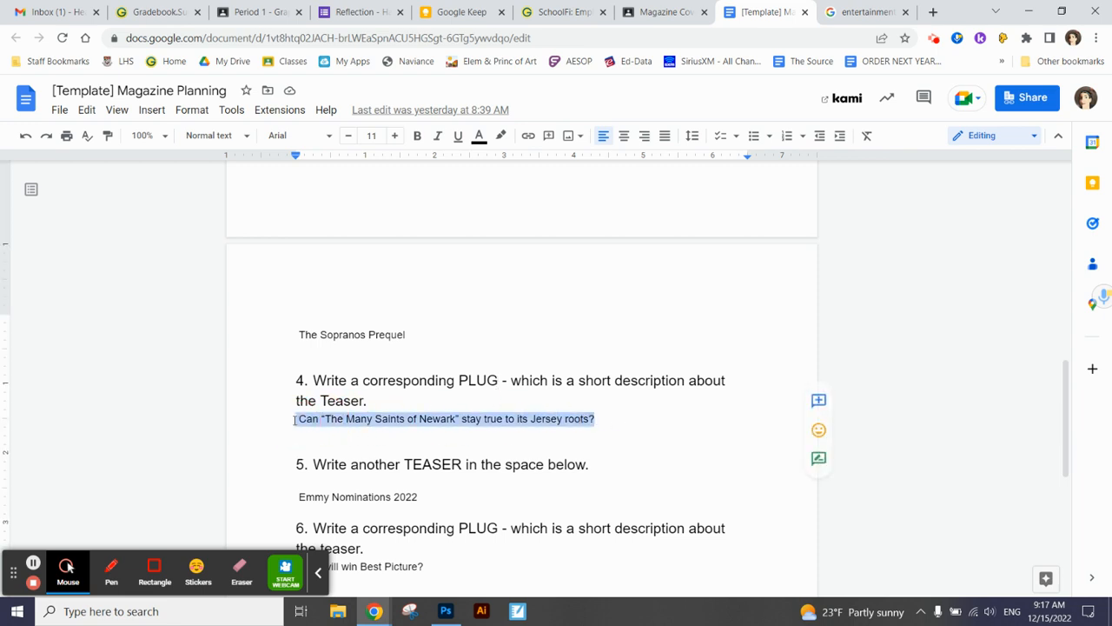
- Return to Photoshop, fill the new text box with the teaser "The Sopranos Prequel" and commit it
left_click(665, 12)
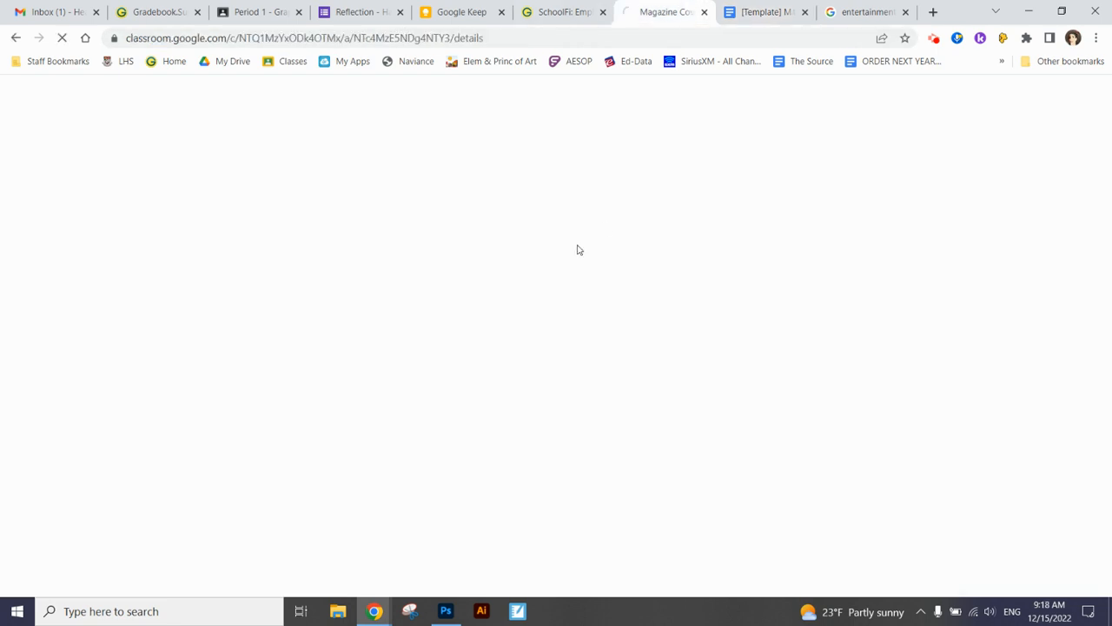
left_click(445, 611)
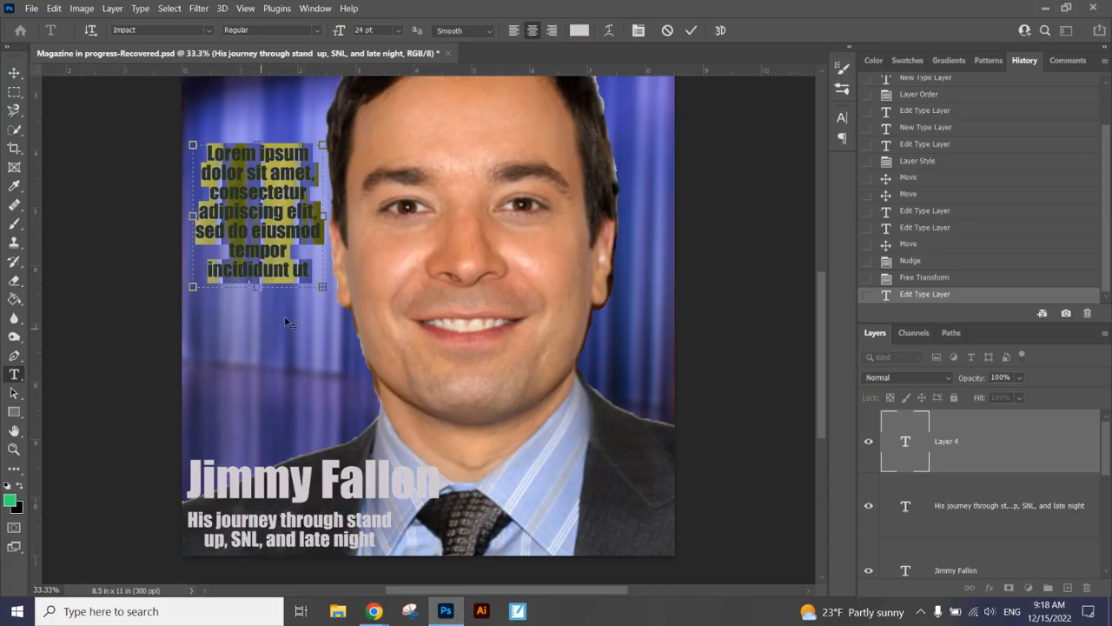
type("The Sopranos Prequel")
left_click(691, 29)
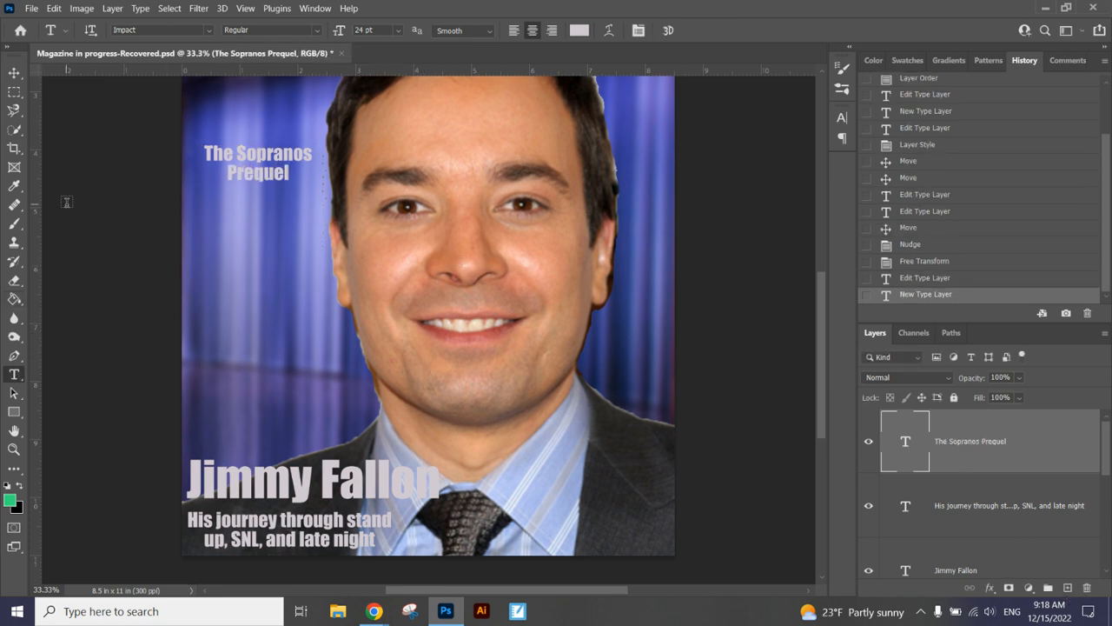
- Paste the copied plug into a new text box about 2.2 in wide directly below the teaser and set its font size to 18 pt
left_click_drag(194, 190, 322, 268)
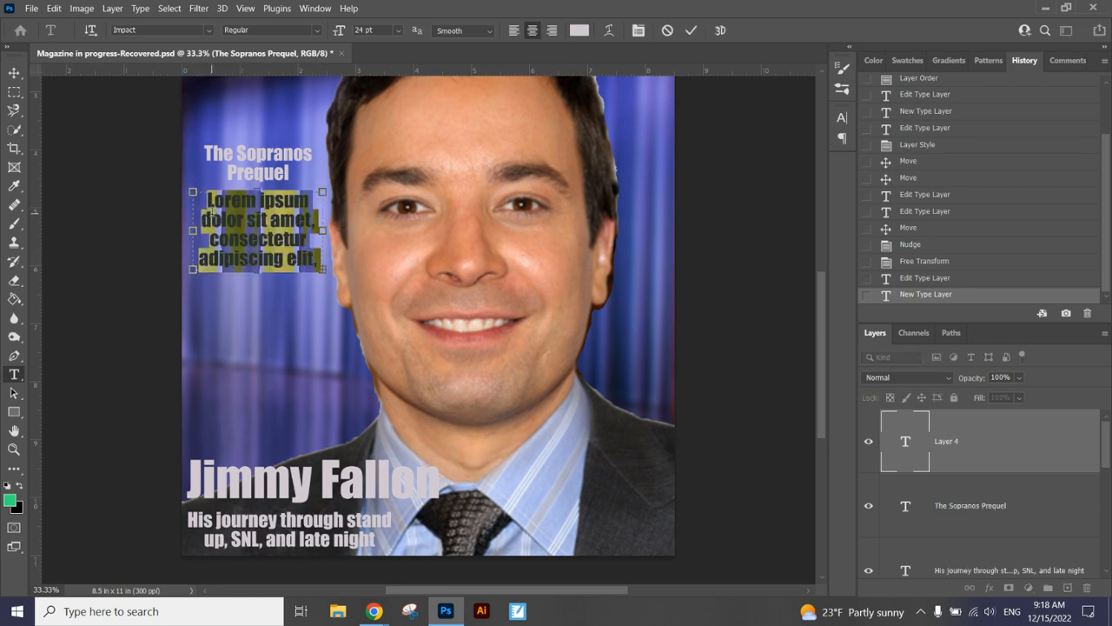
key("ctrl+v")
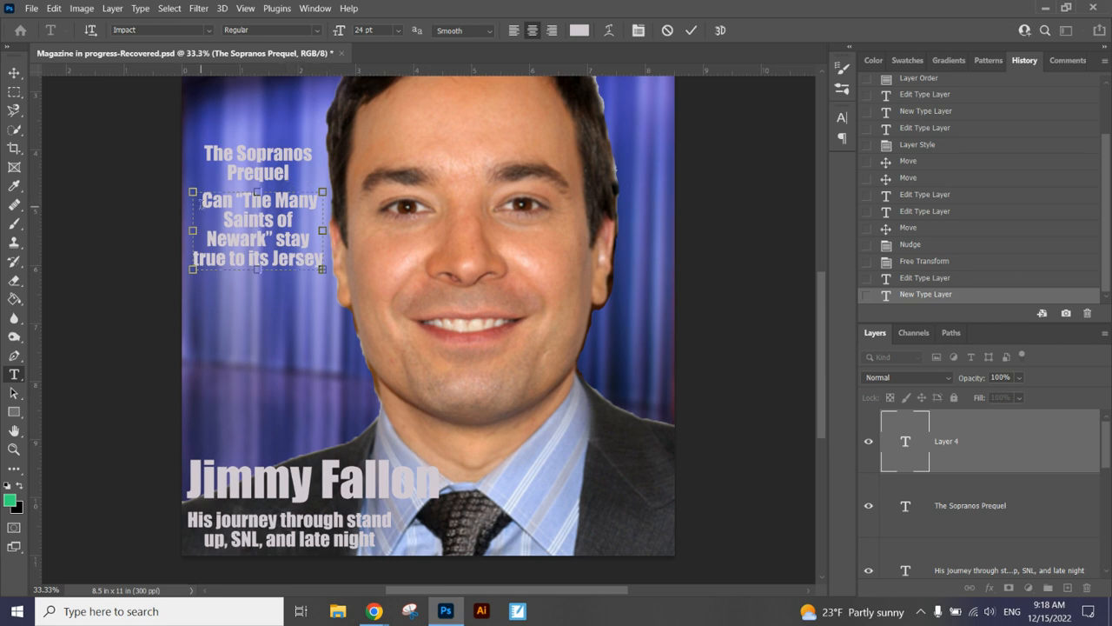
left_click_drag(202, 201, 323, 271)
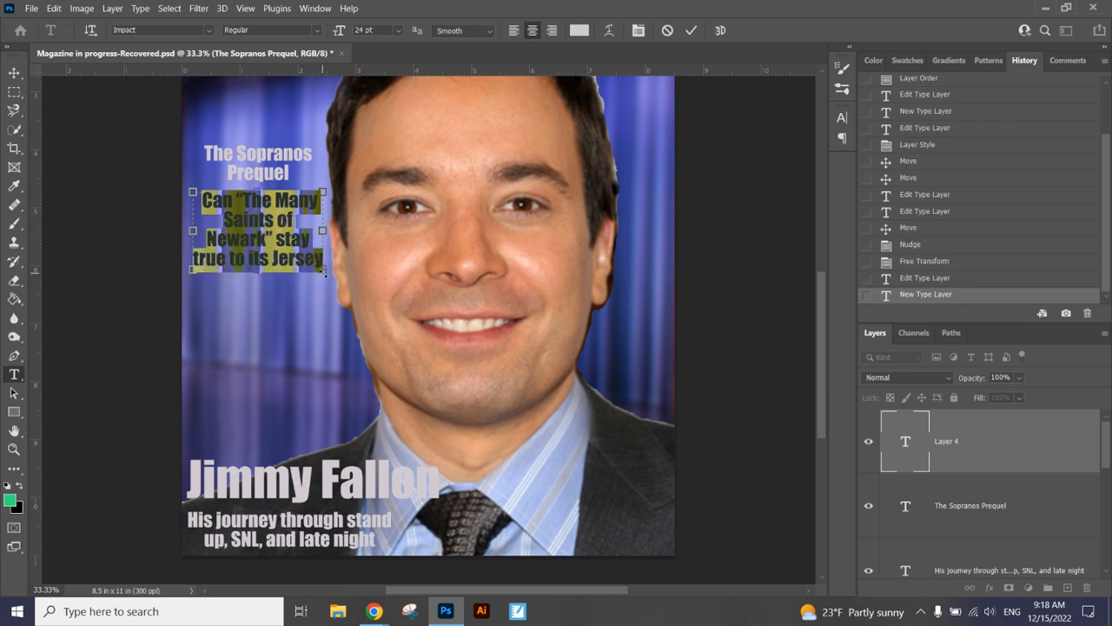
left_click(400, 33)
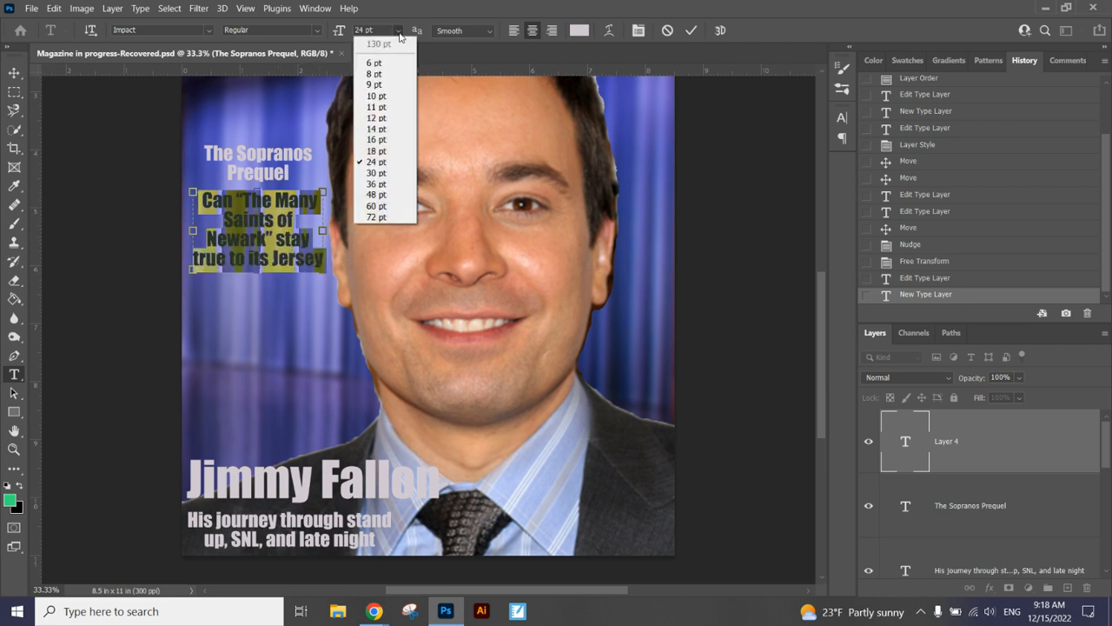
left_click(398, 152)
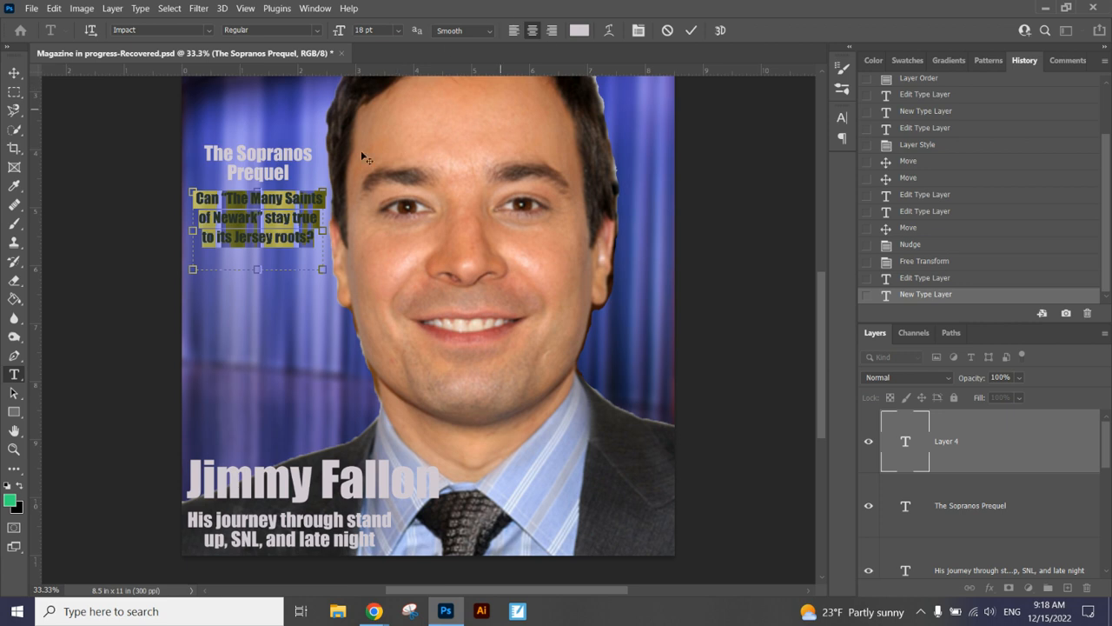
left_click(689, 29)
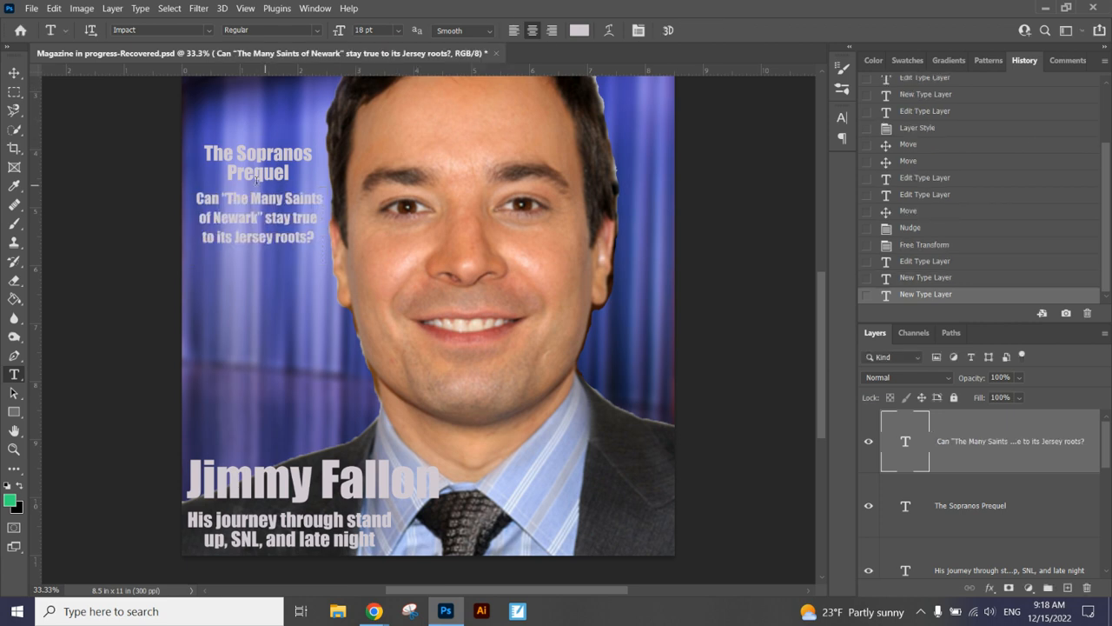
- Set the colour of the "The Sopranos Prequel" teaser text to dark grey #615c61 and commit the edit
double_click(903, 506)
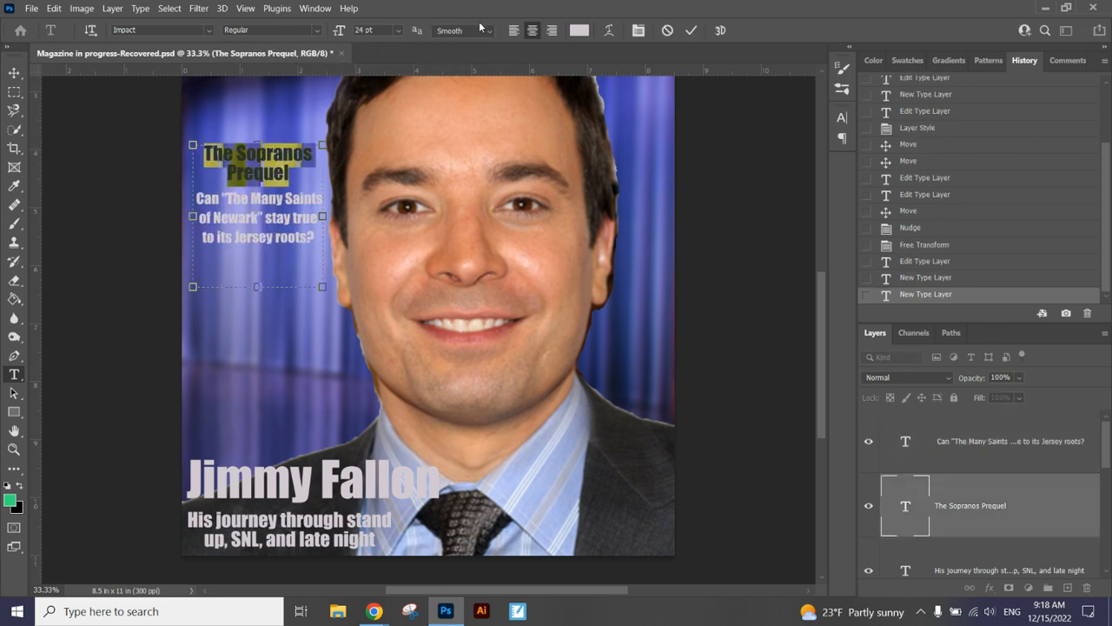
left_click(582, 31)
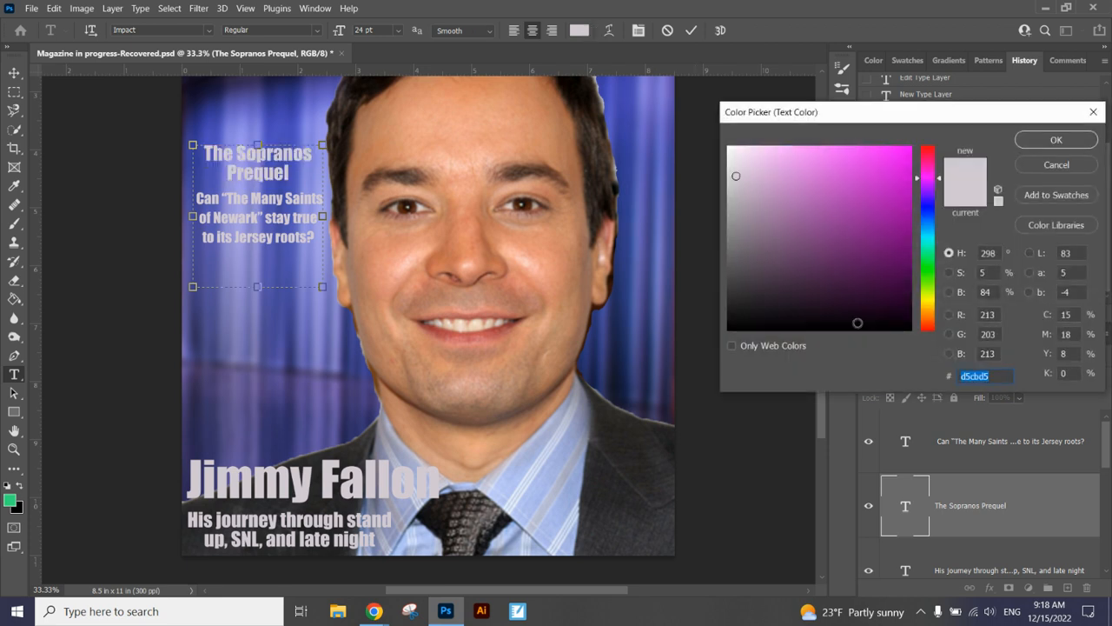
type("000000")
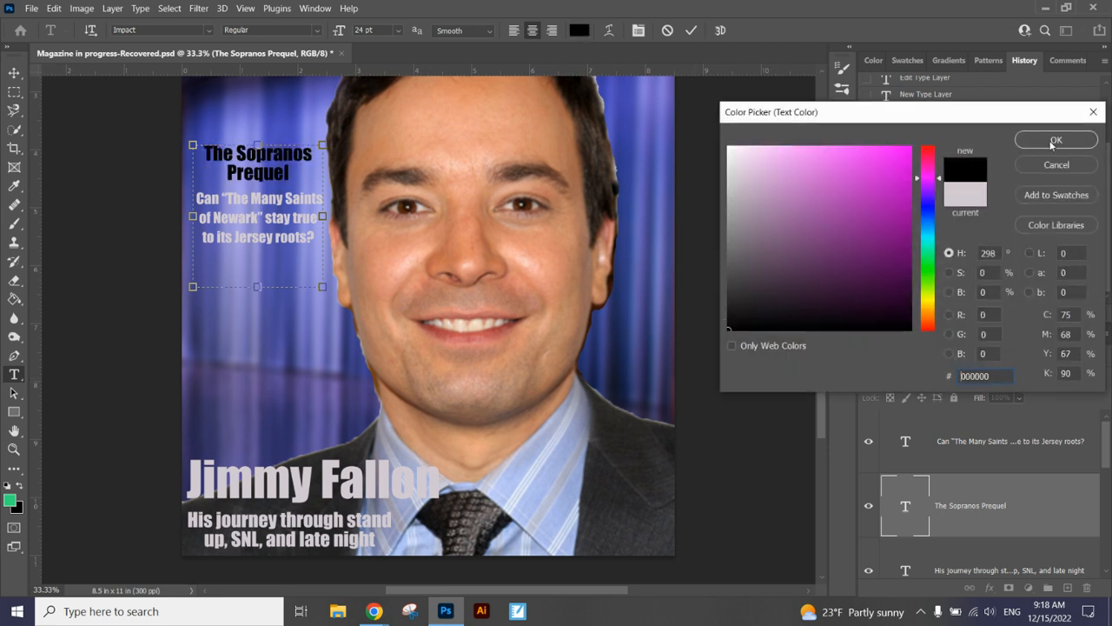
left_click(732, 265)
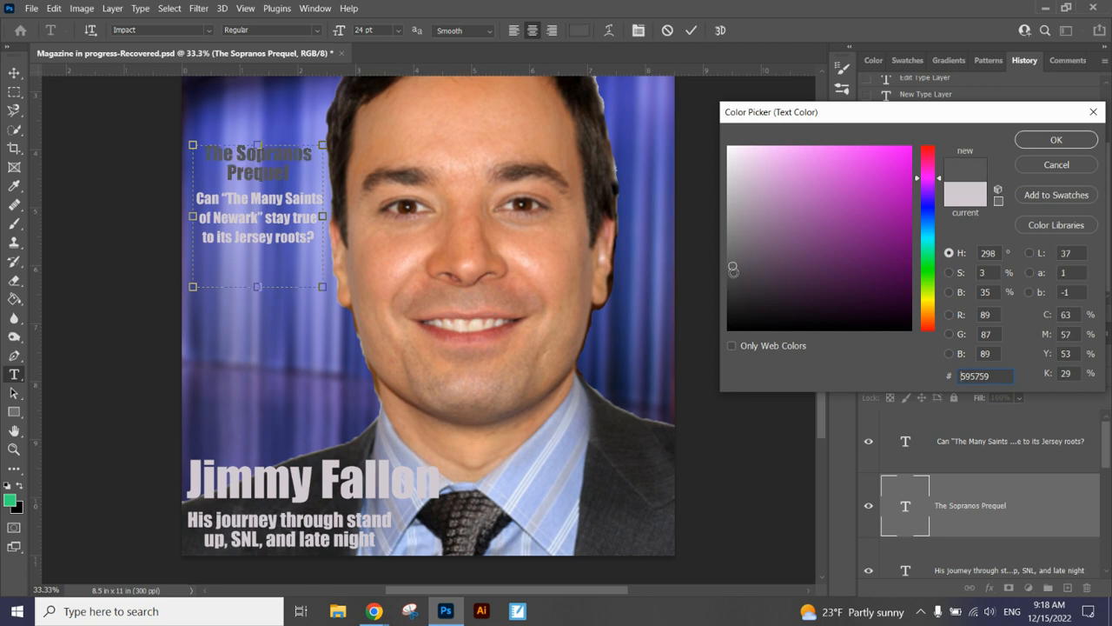
left_click_drag(737, 264, 736, 259)
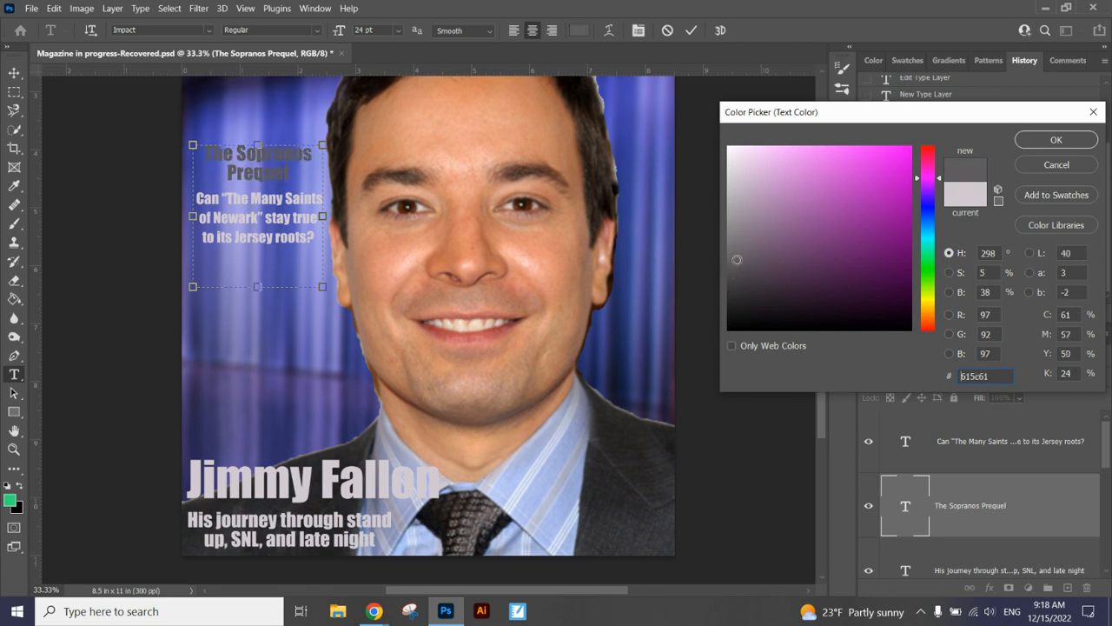
left_click(1062, 141)
left_click(691, 31)
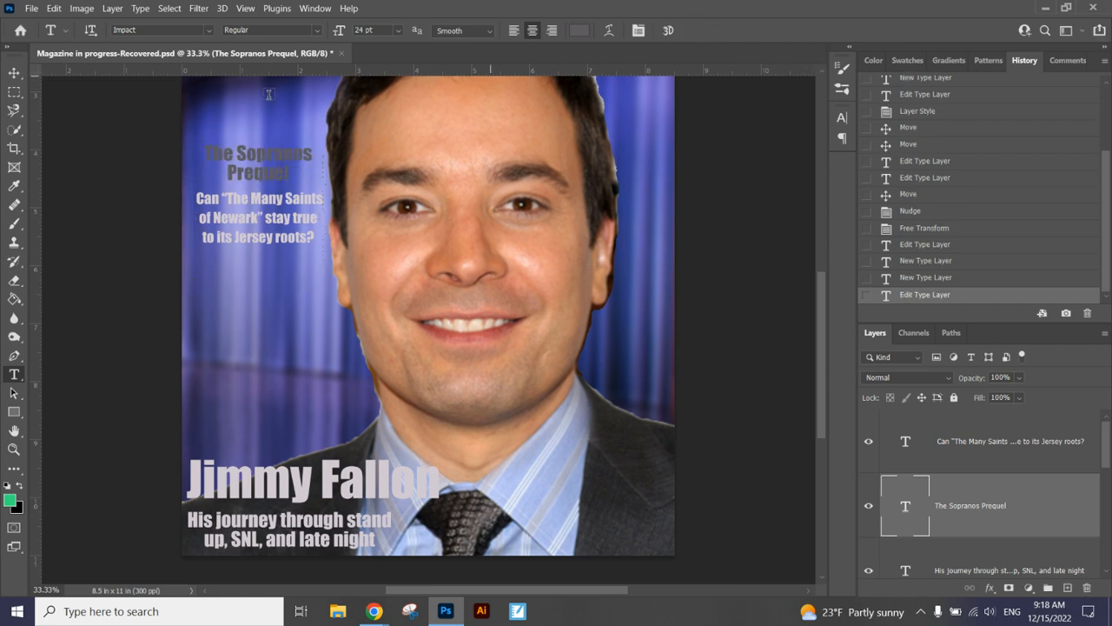
- Nudge the plug text up about 18 pixels with the Move tool so it sits closer to the teaser
left_click(14, 73)
left_click(282, 216)
key("Up")
key("Up")
key("Up")
key("Up")
key("Up")
key("Up")
key("Up")
key("Up")
key("Up")
key("Up")
key("Up")
key("Up")
key("Up")
key("Up")
key("Up")
key("Up")
key("Up")
key("Up")
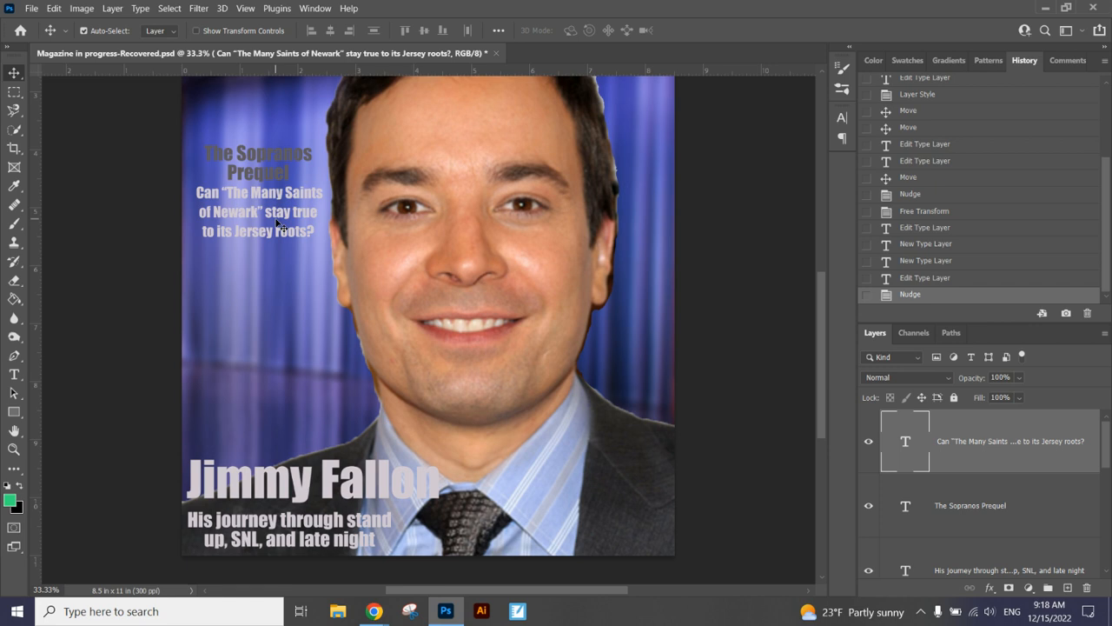
left_click_drag(822, 407, 825, 355)
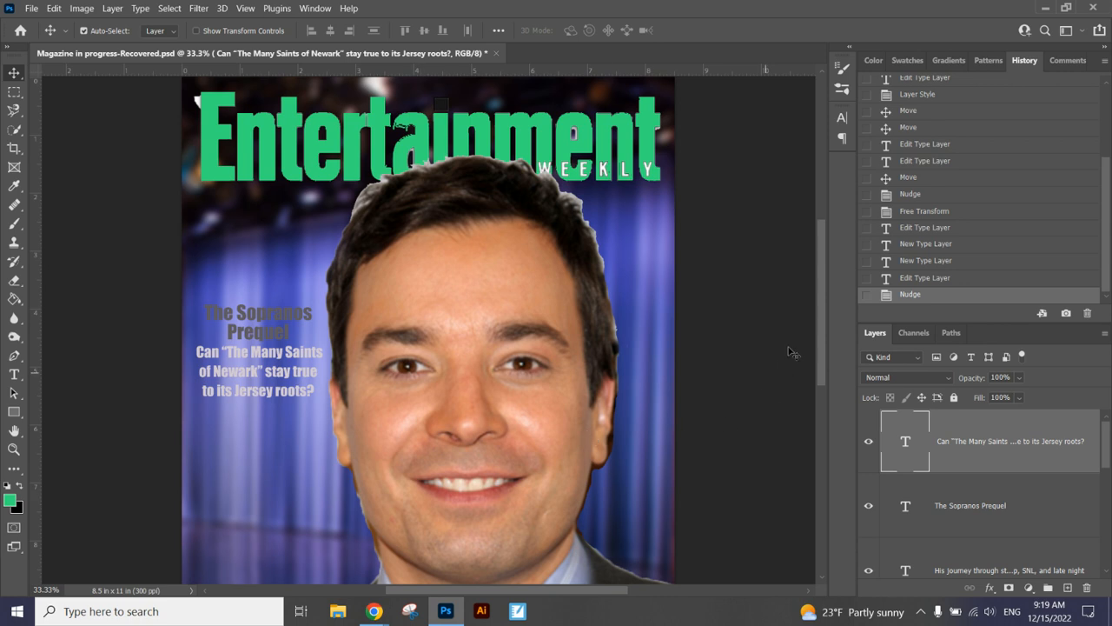
left_click_drag(818, 307, 821, 341)
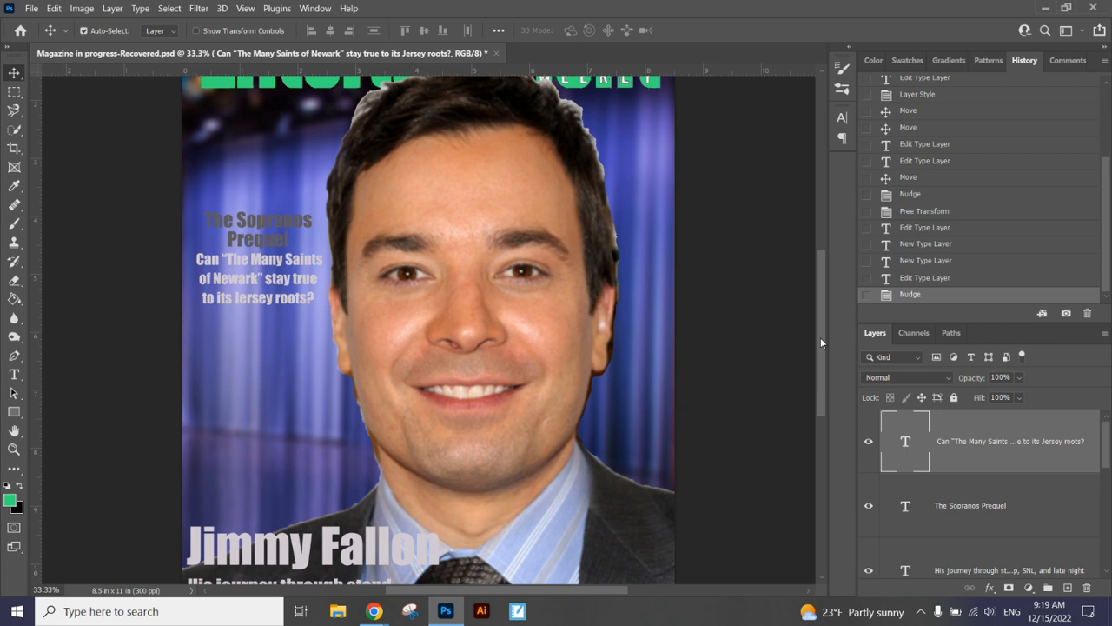
mouse_move(373, 611)
left_click(344, 551)
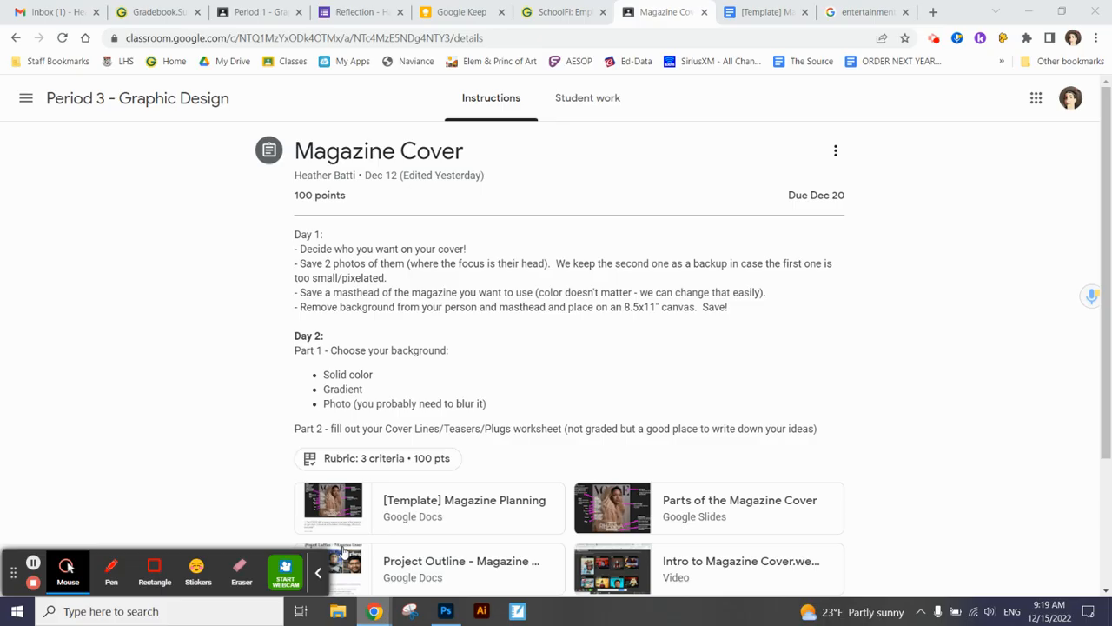
left_click(934, 39)
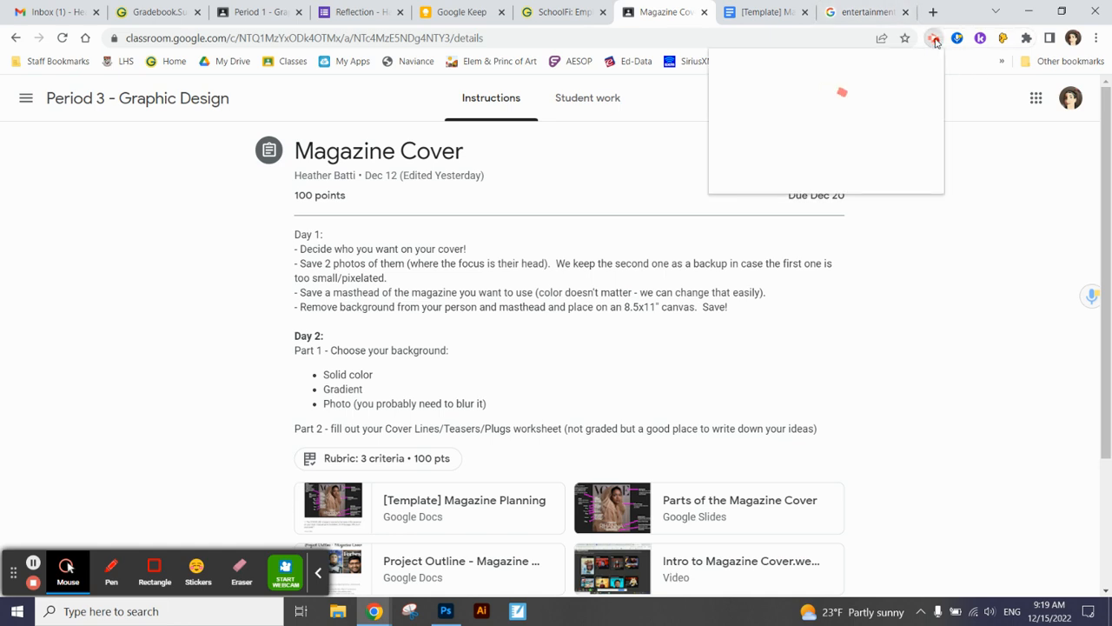